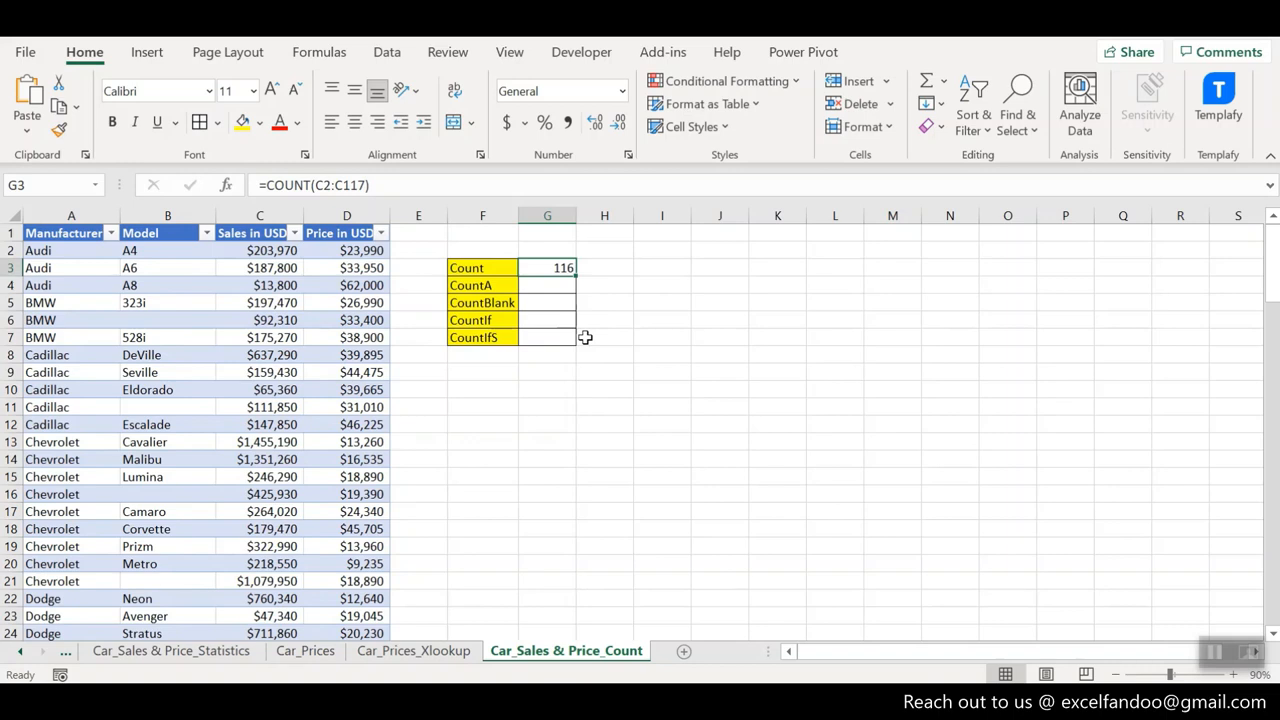
- Enter a COUNT formula over the Manufacturer range A2:A117 in the Count result cell G3
{"action": "type", "text": "=count"}
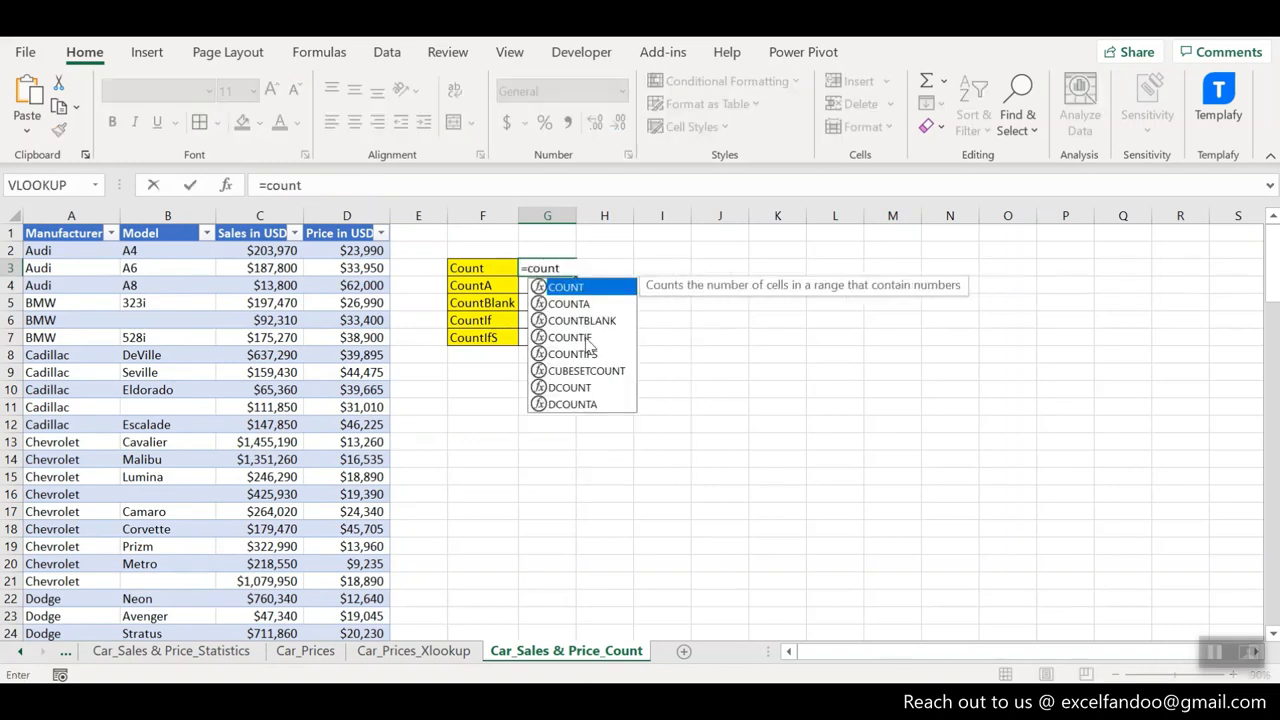
{"action": "key", "text": "Tab"}
{"action": "key", "text": "Left"}
{"action": "key", "text": "Left"}
{"action": "key", "text": "Left"}
{"action": "key", "text": "Left"}
{"action": "key", "text": "Left"}
{"action": "key", "text": "Left"}
{"action": "key", "text": "Up"}
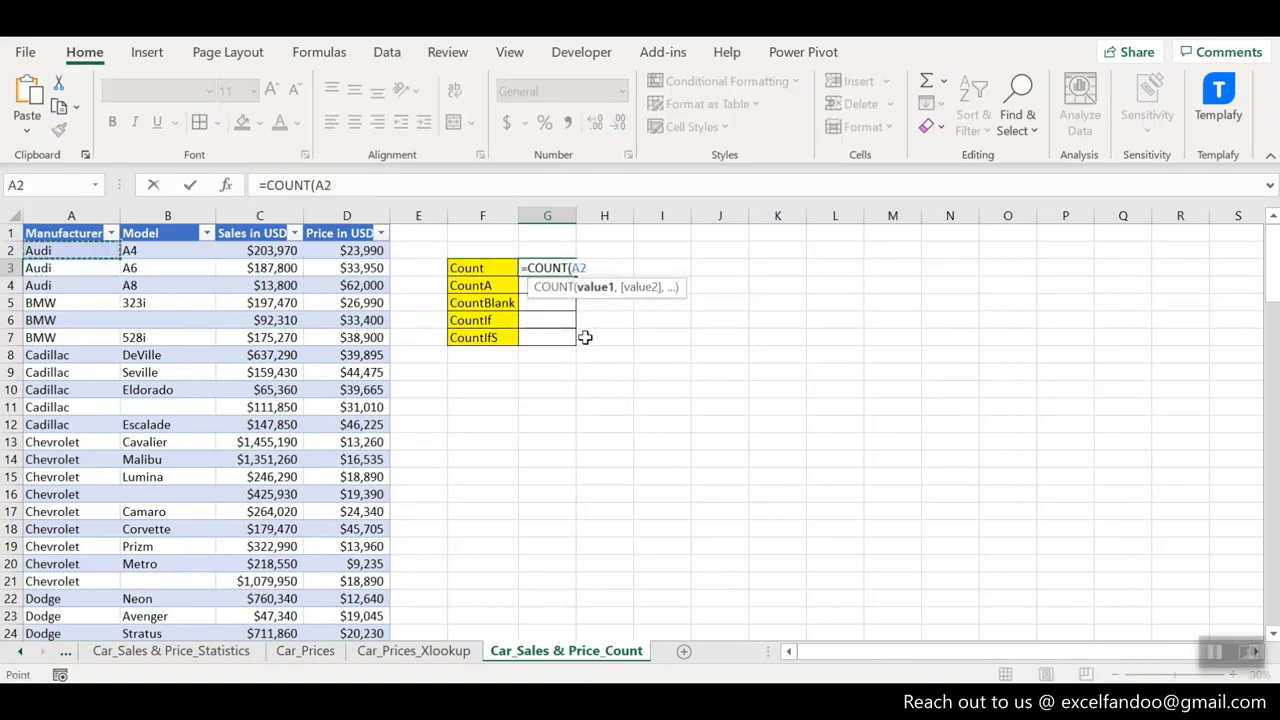
{"action": "key", "text": "ctrl+shift+Down"}
{"action": "key", "text": "Return"}
{"action": "key", "text": "Up"}
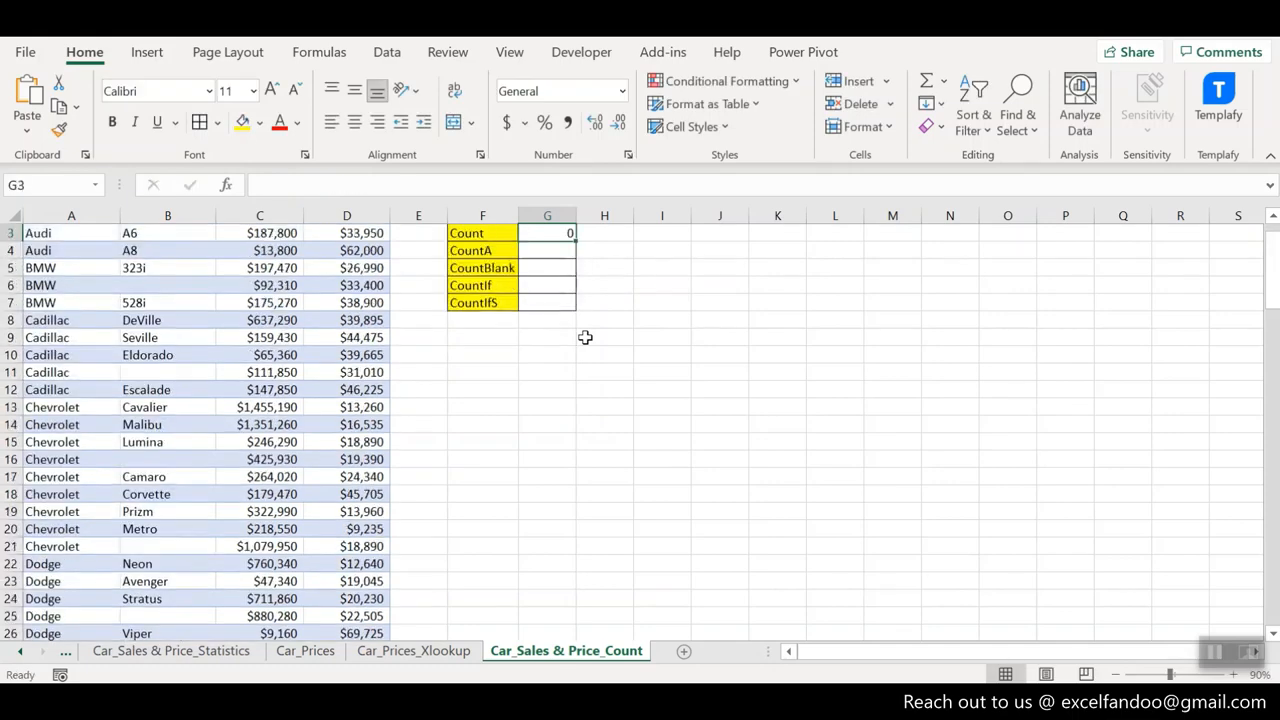
{"action": "key", "text": "Up"}
{"action": "key", "text": "Up"}
{"action": "key", "text": "Down"}
{"action": "key", "text": "Down"}
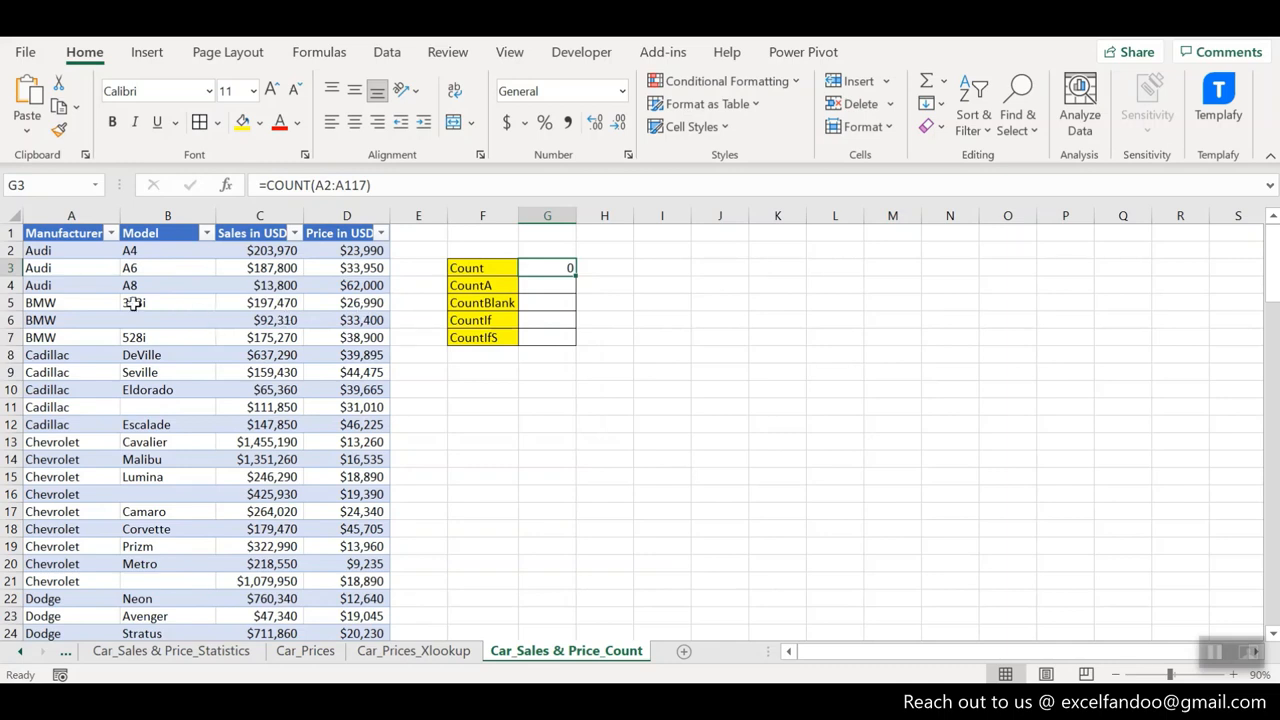
- Replace the first three Manufacturer entries in A2:A4 with the numbers 1, 2 and 3, and check the Count result cell
{"action": "left_click", "coordinate": [62, 264]}
{"action": "key", "text": "Up"}
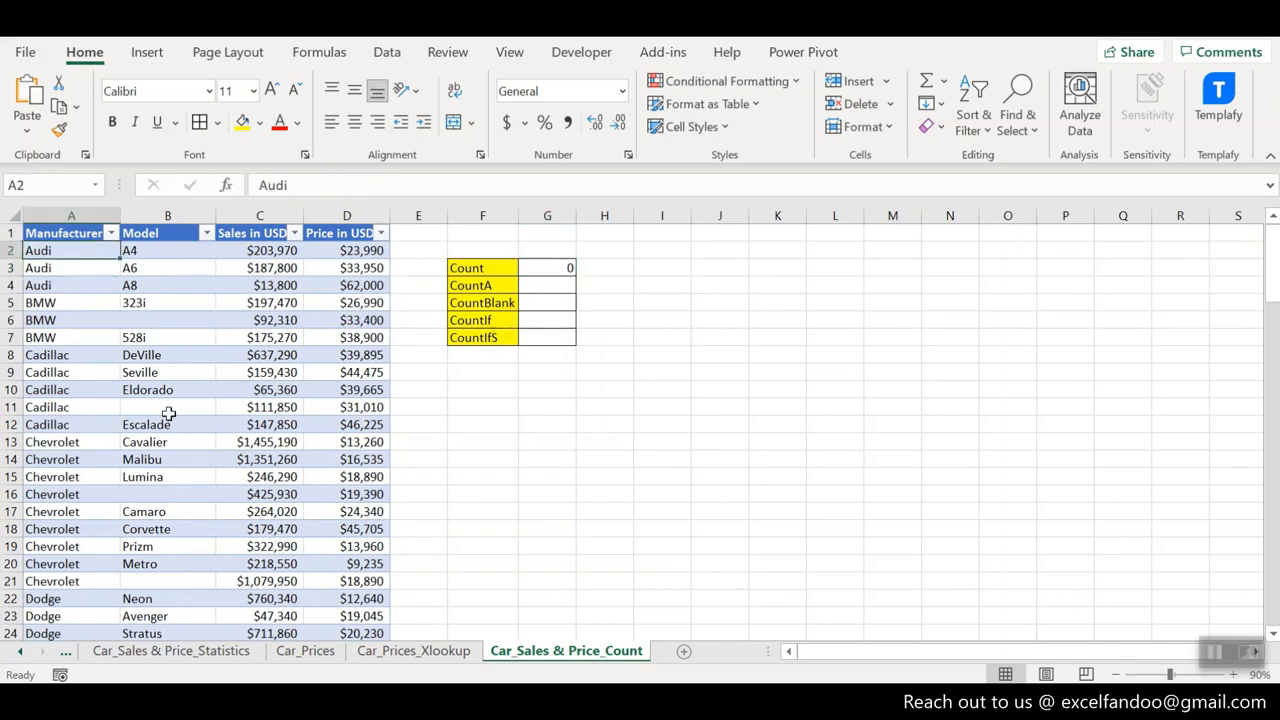
{"action": "type", "text": "1"}
{"action": "key", "text": "Return"}
{"action": "type", "text": "2"}
{"action": "key", "text": "Return"}
{"action": "type", "text": "3"}
{"action": "key", "text": "Return"}
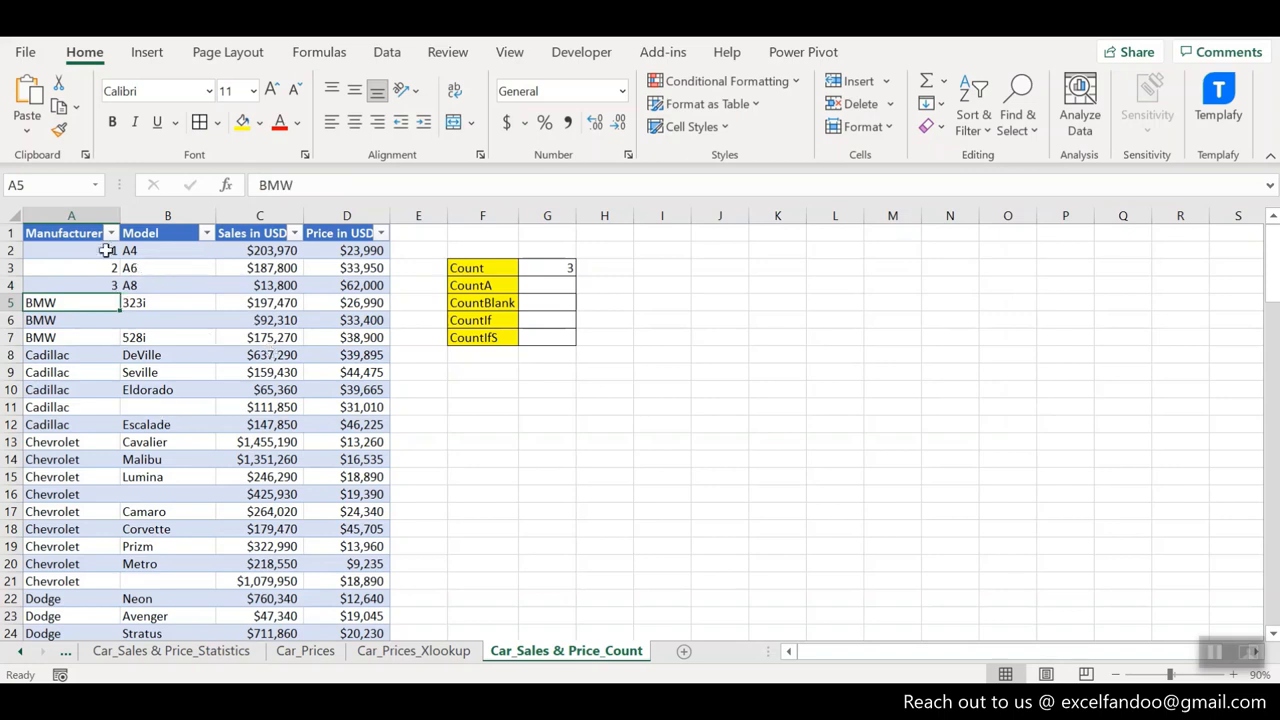
{"action": "left_click", "coordinate": [555, 268]}
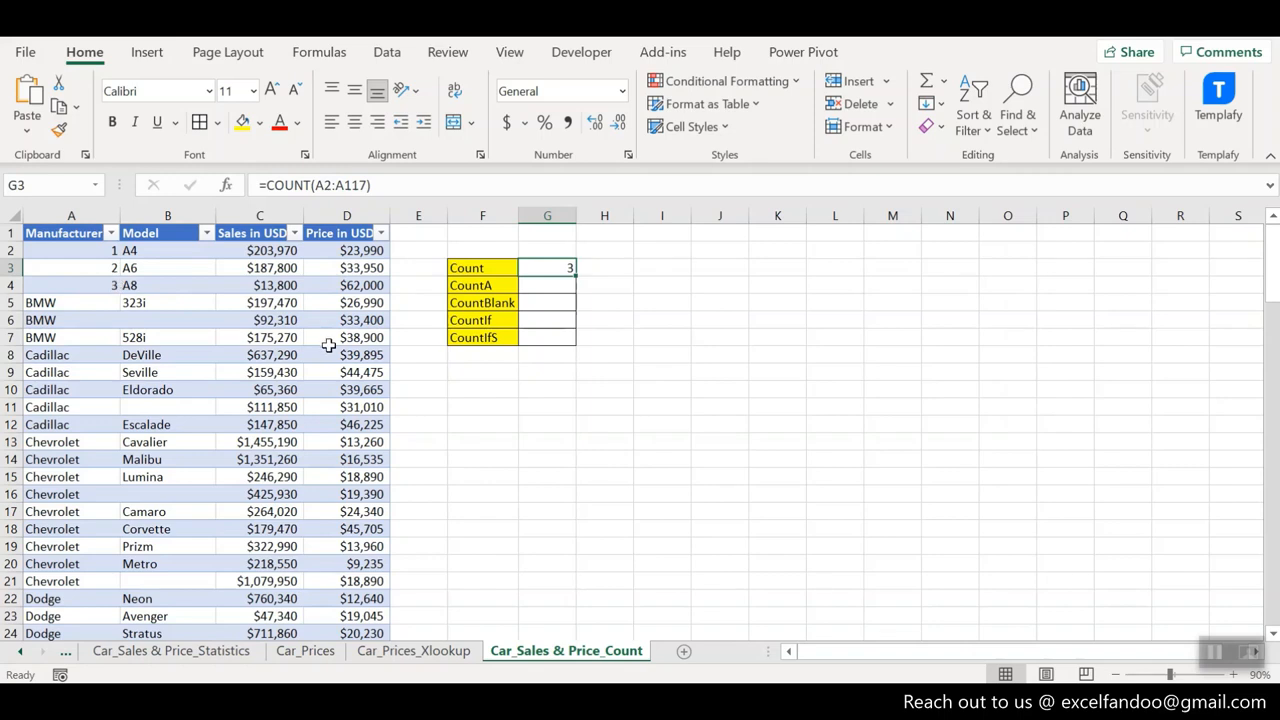
- Undo the three number entries in the Manufacturer column
{"action": "key", "text": "ctrl+z"}
{"action": "key", "text": "ctrl+z"}
{"action": "key", "text": "ctrl+z"}
- Shift the range of the COUNT formula in G3 from the Manufacturer column to the Sales in USD column
{"action": "left_click", "coordinate": [571, 268]}
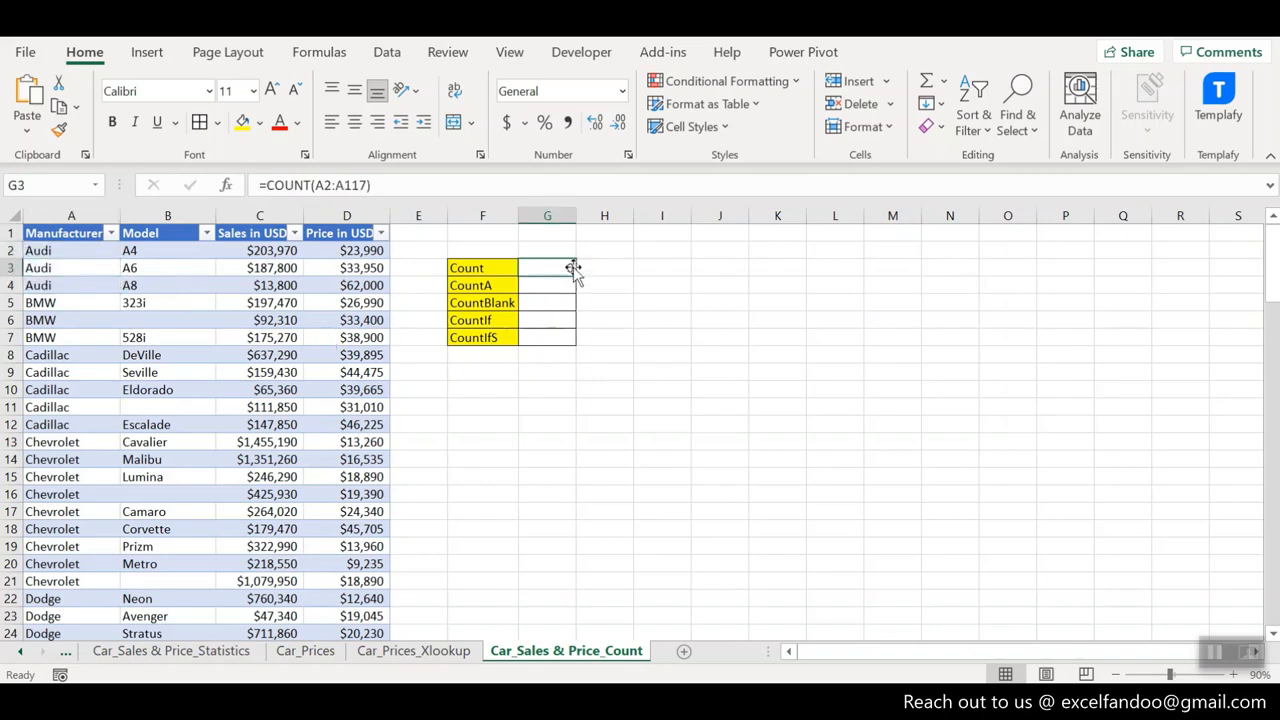
{"action": "double_click", "coordinate": [571, 268]}
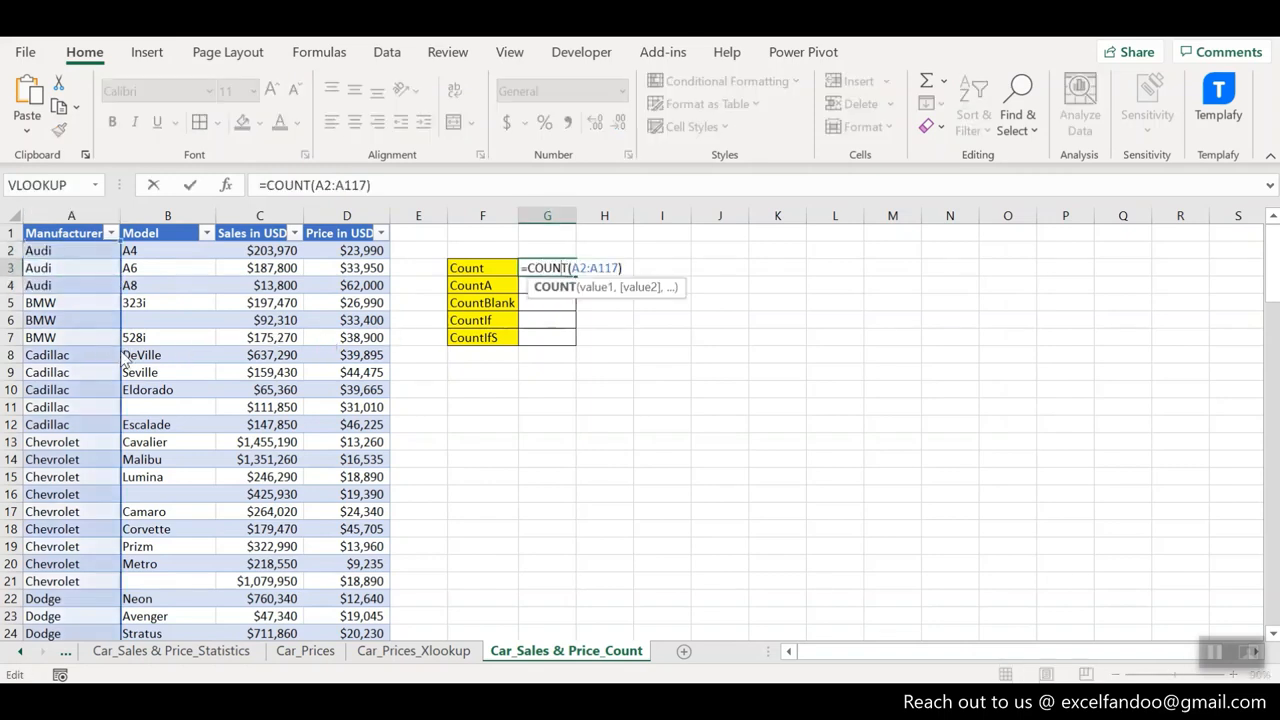
{"action": "left_click_drag", "start_coordinate": [124, 364], "coordinate": [283, 348]}
{"action": "key", "text": "Return"}
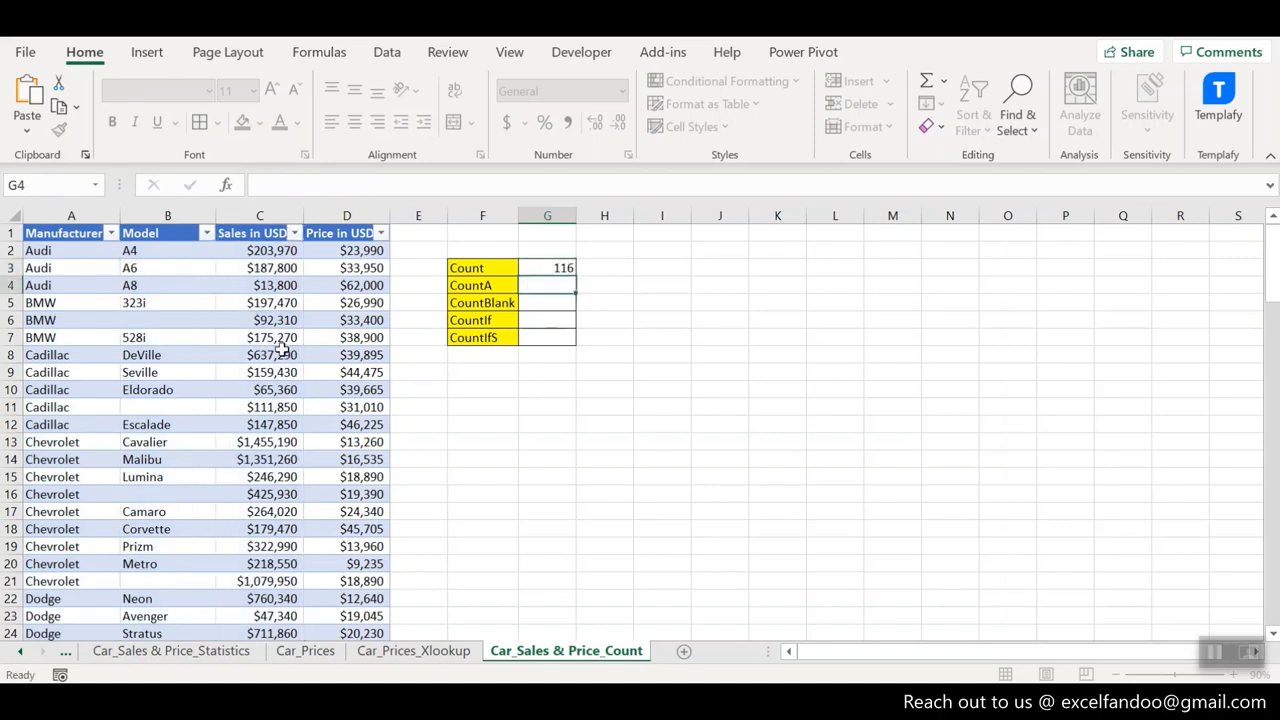
{"action": "key", "text": "Up"}
{"action": "key", "text": "Down"}
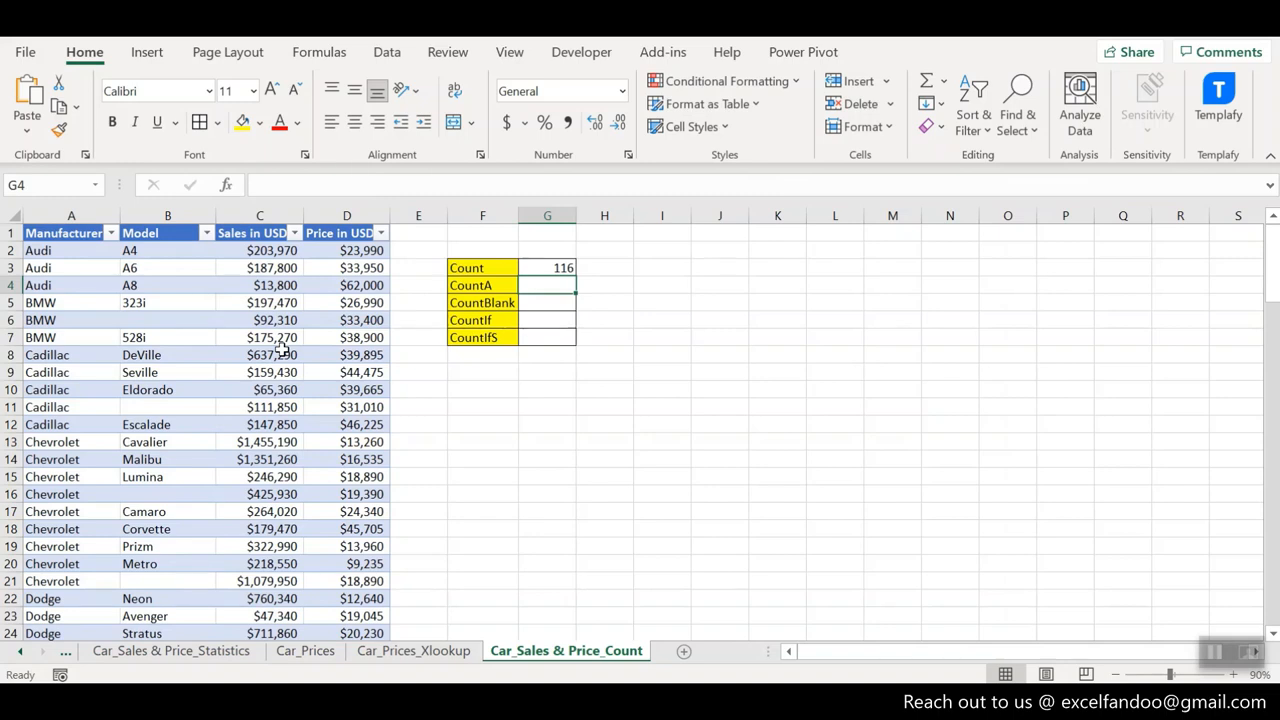
- Enter a COUNTA formula over the Manufacturer range A2:A117 in G4 and inspect the cells it references
{"action": "type", "text": "=counta"}
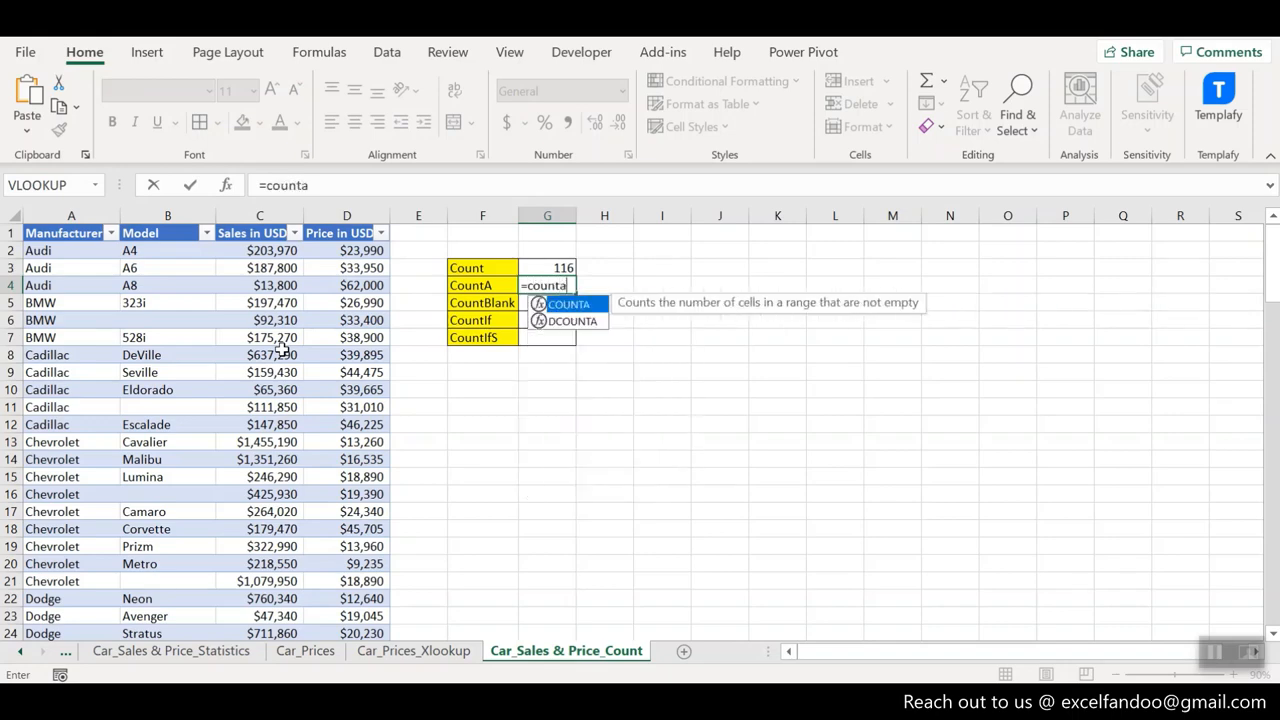
{"action": "key", "text": "Tab"}
{"action": "key", "text": "ctrl+Up"}
{"action": "key", "text": "ctrl+Left"}
{"action": "key", "text": "ctrl+Left"}
{"action": "key", "text": "Down"}
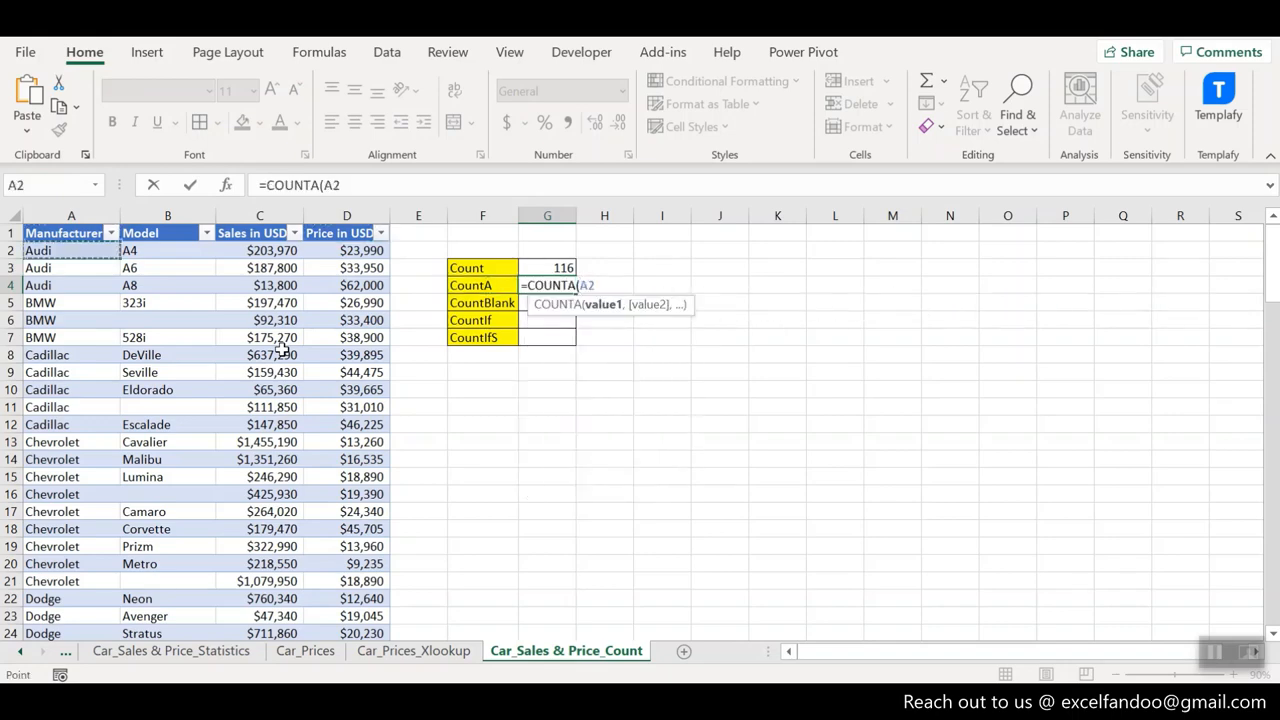
{"action": "key", "text": "ctrl+shift+Down"}
{"action": "key", "text": "Return"}
{"action": "key", "text": "Up"}
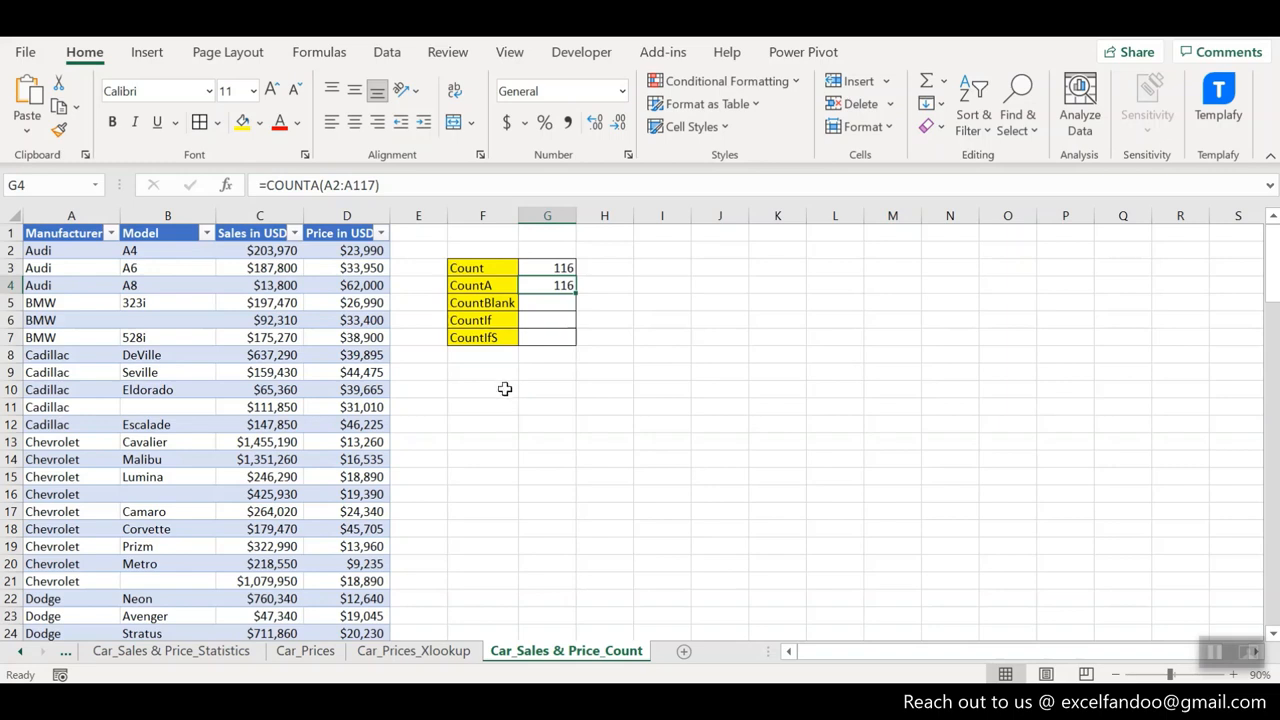
{"action": "key", "text": "F2"}
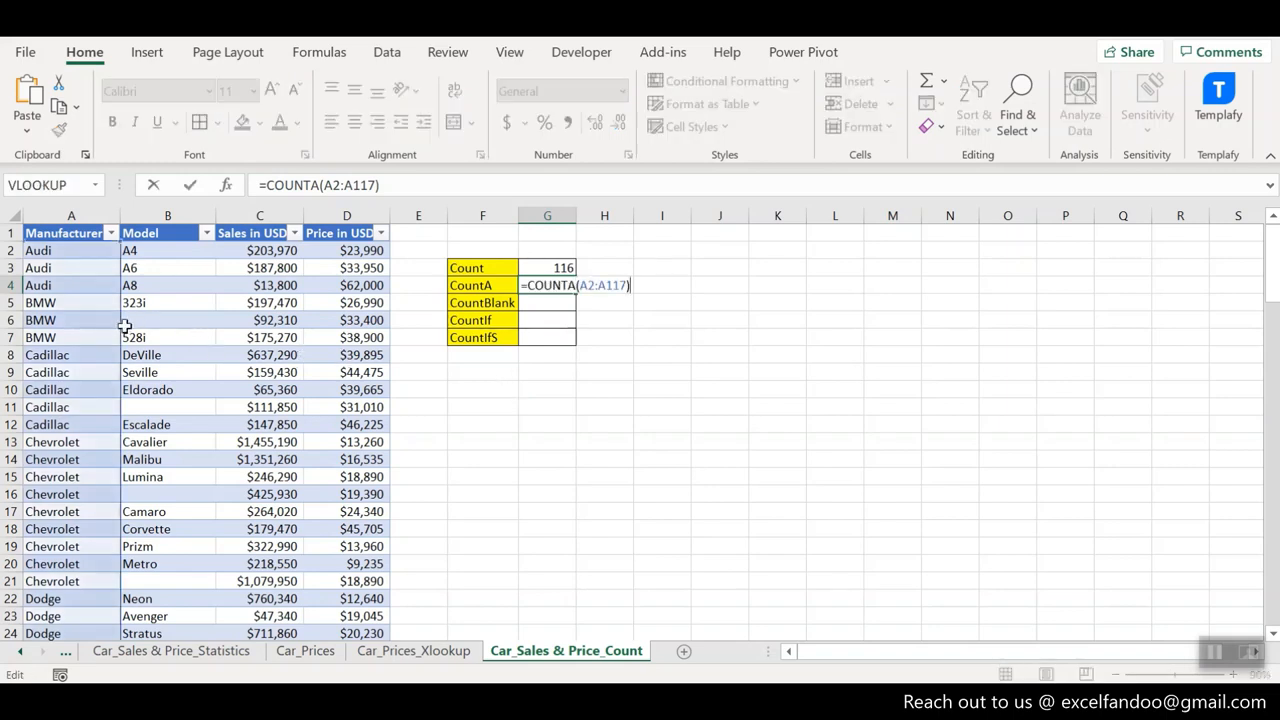
{"action": "key", "text": "Escape"}
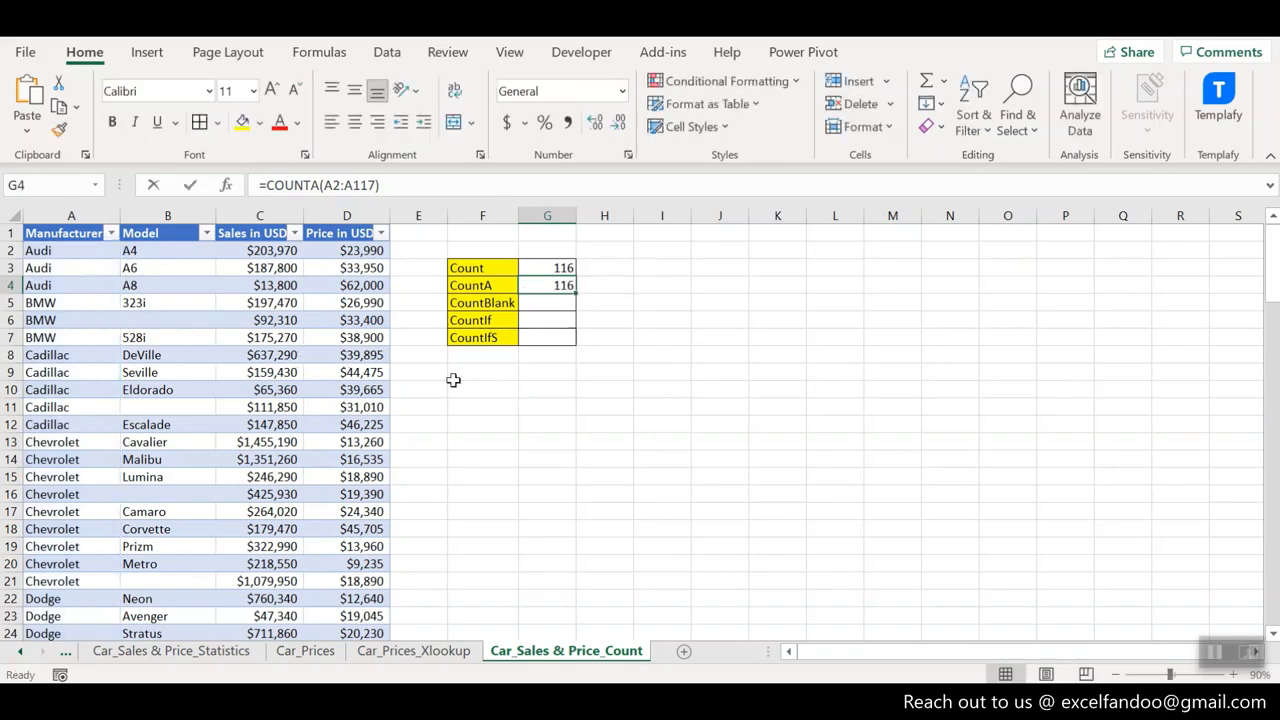
- Replace the formula in G4 with COUNTA over the Model range B2:B117
{"action": "type", "text": "=counta"}
{"action": "key", "text": "Tab"}
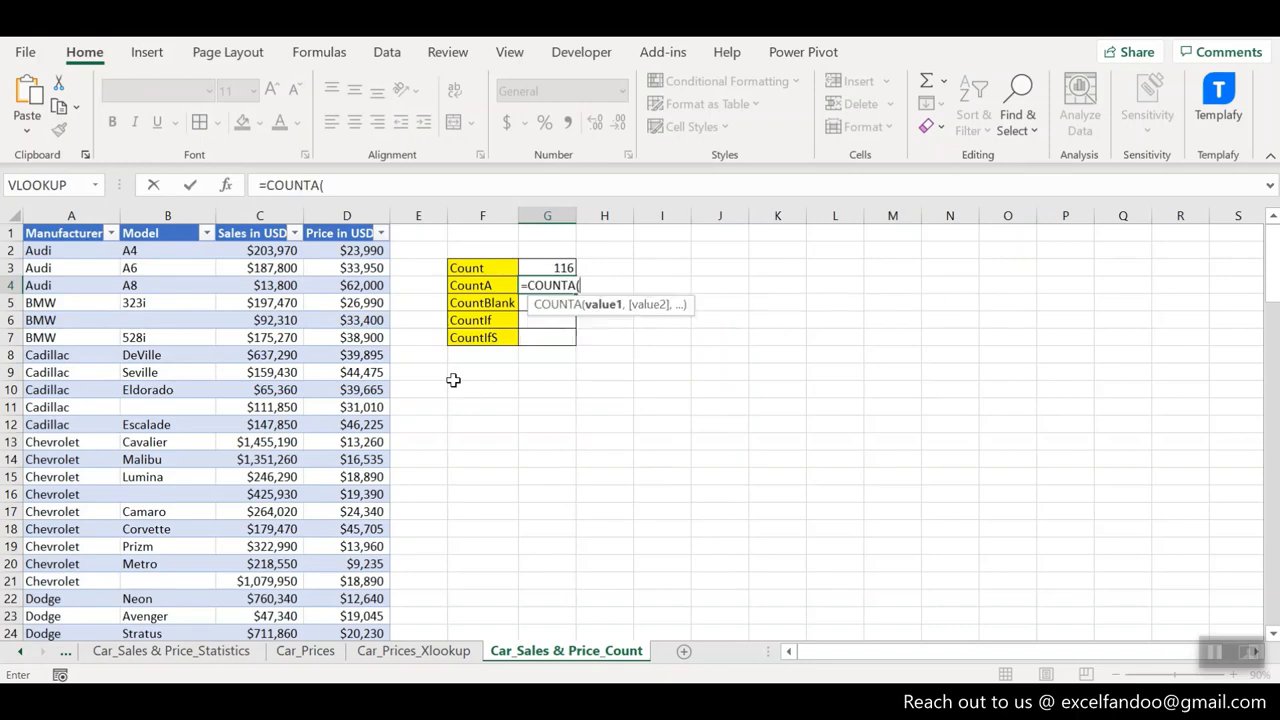
{"action": "left_click", "coordinate": [171, 249]}
{"action": "key", "text": "shift+Down"}
{"action": "key", "text": "shift+Down"}
{"action": "key", "text": "shift+Down"}
{"action": "key", "text": "shift+Down"}
{"action": "key", "text": "shift+Down"}
{"action": "key", "text": "shift+Down"}
{"action": "key", "text": "shift+Down"}
{"action": "key", "text": "shift+Down"}
{"action": "key", "text": "shift+Down"}
{"action": "key", "text": "shift+Down"}
{"action": "key", "text": "shift+Down"}
{"action": "key", "text": "shift+Down"}
{"action": "key", "text": "shift+Down"}
{"action": "key", "text": "shift+Down"}
{"action": "key", "text": "shift+Down"}
{"action": "key", "text": "shift+Down"}
{"action": "key", "text": "shift+Down"}
{"action": "key", "text": "shift+Down"}
{"action": "key", "text": "shift+Down"}
{"action": "key", "text": "shift+Down"}
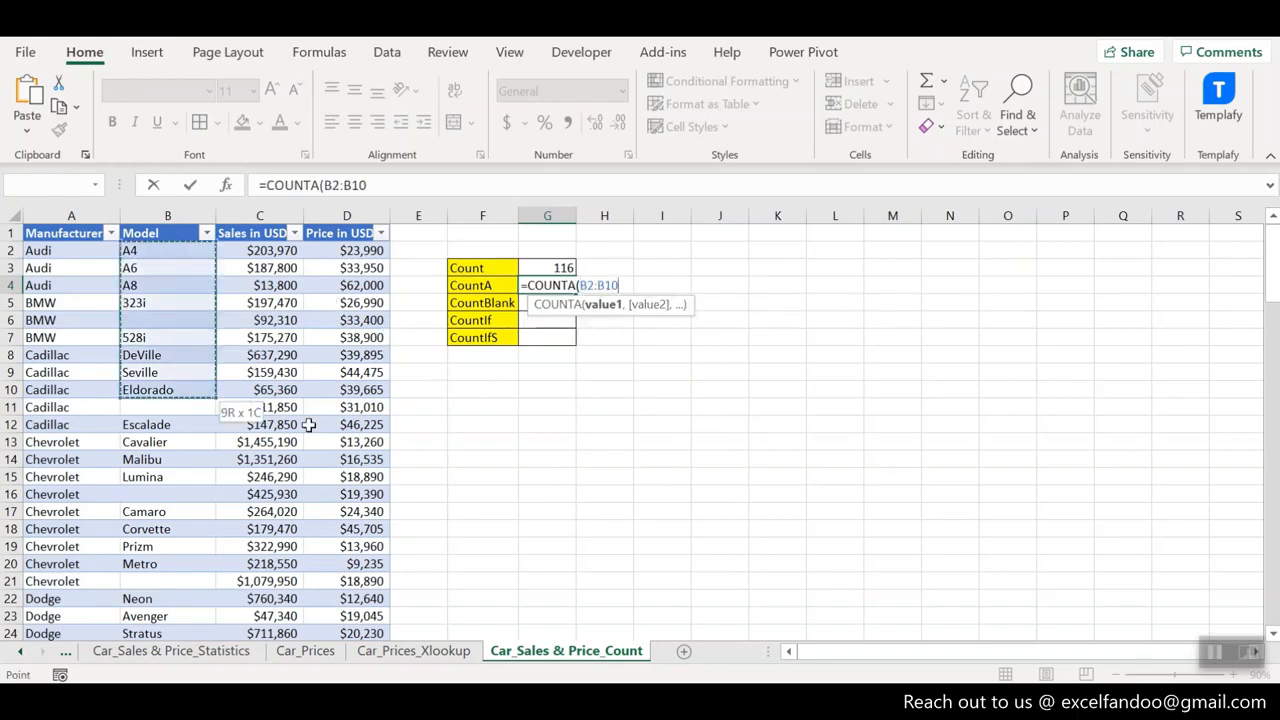
{"action": "key", "text": "ctrl+shift+Down"}
{"action": "key", "text": "ctrl+shift+Down"}
{"action": "key", "text": "ctrl+shift+Down"}
{"action": "key", "text": "ctrl+shift+Down"}
{"action": "key", "text": "ctrl+shift+Down"}
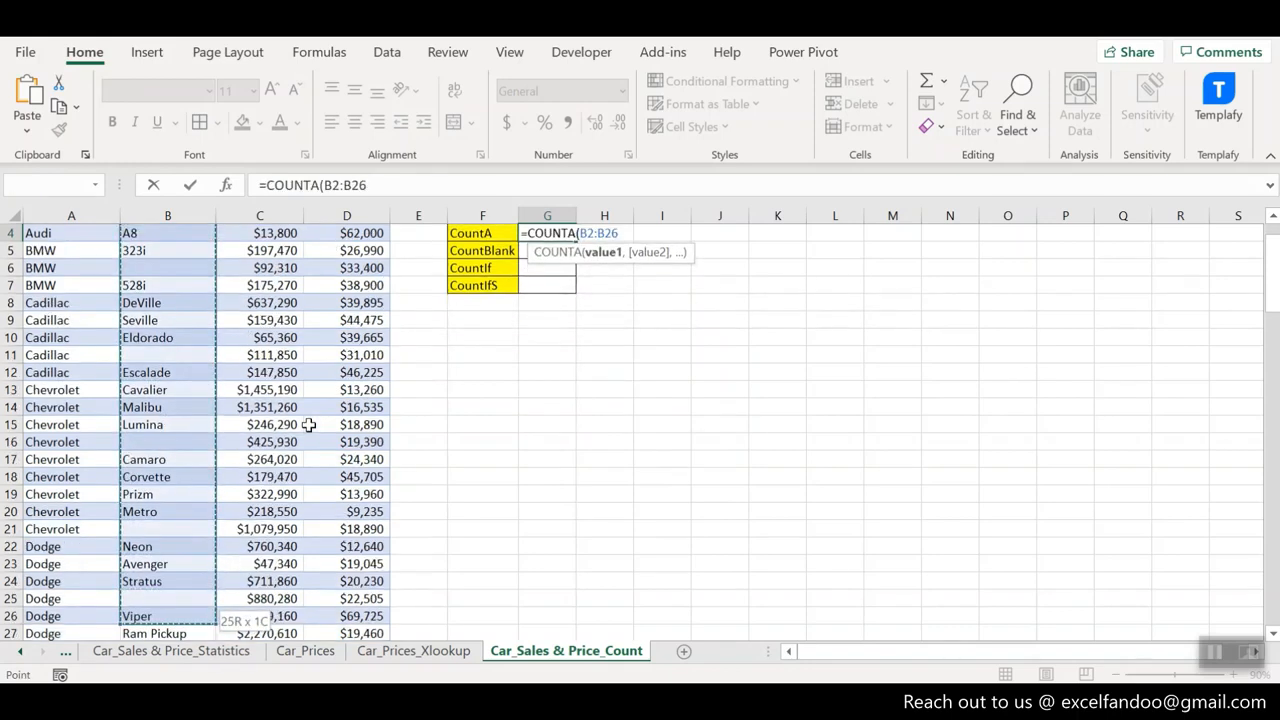
{"action": "key", "text": "ctrl+shift+Up"}
{"action": "key", "text": "Return"}
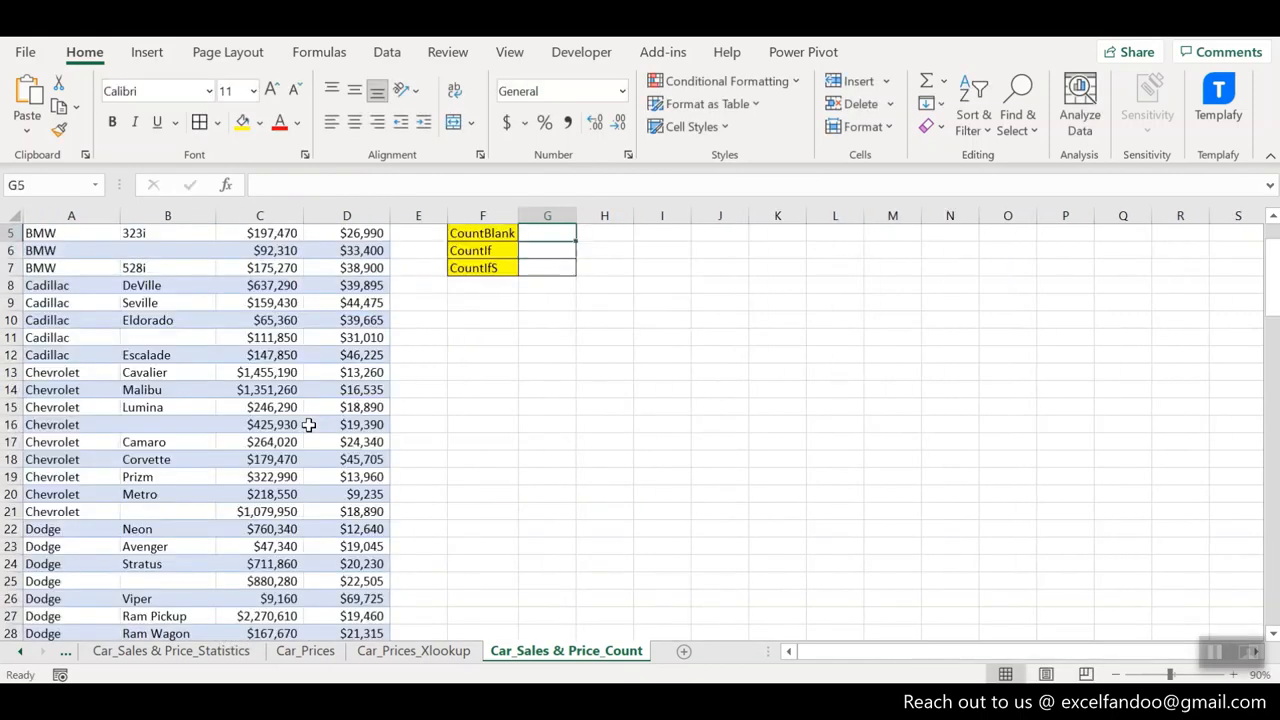
{"action": "key", "text": "Up"}
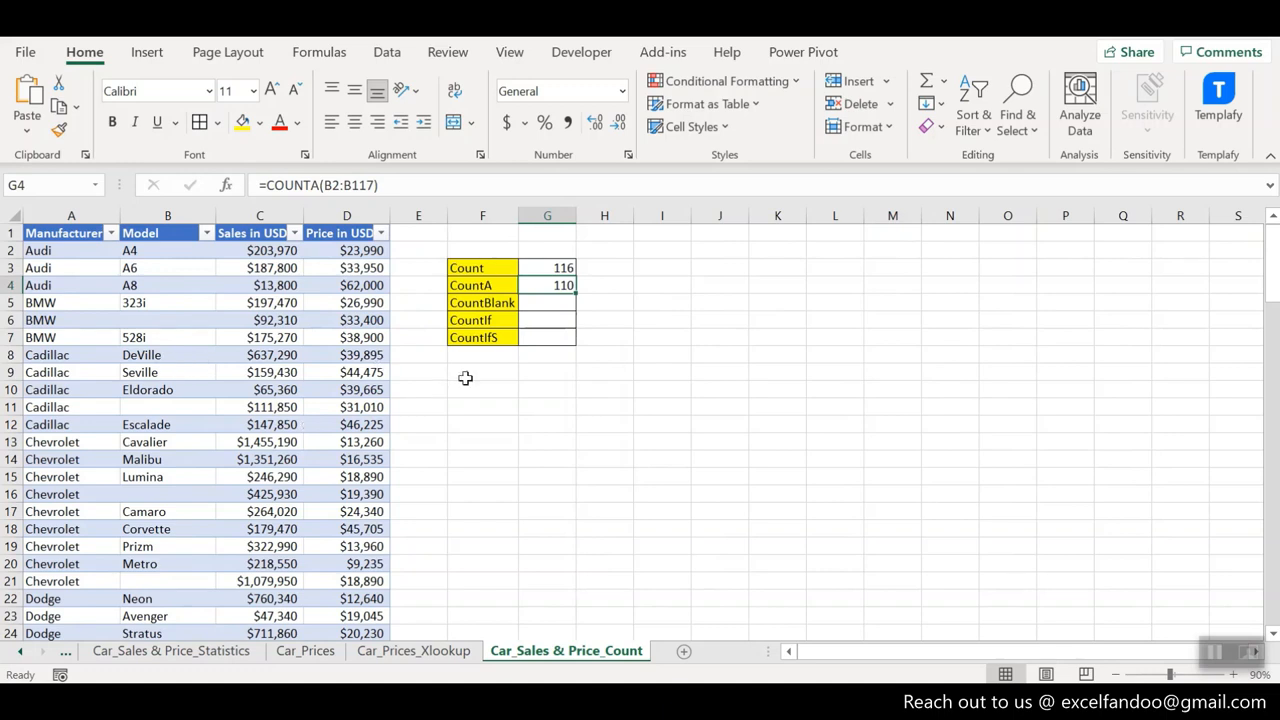
- Enter a COUNTBLANK formula over the Model range B2:B117 in the CountBlank result cell G5
{"action": "key", "text": "Down"}
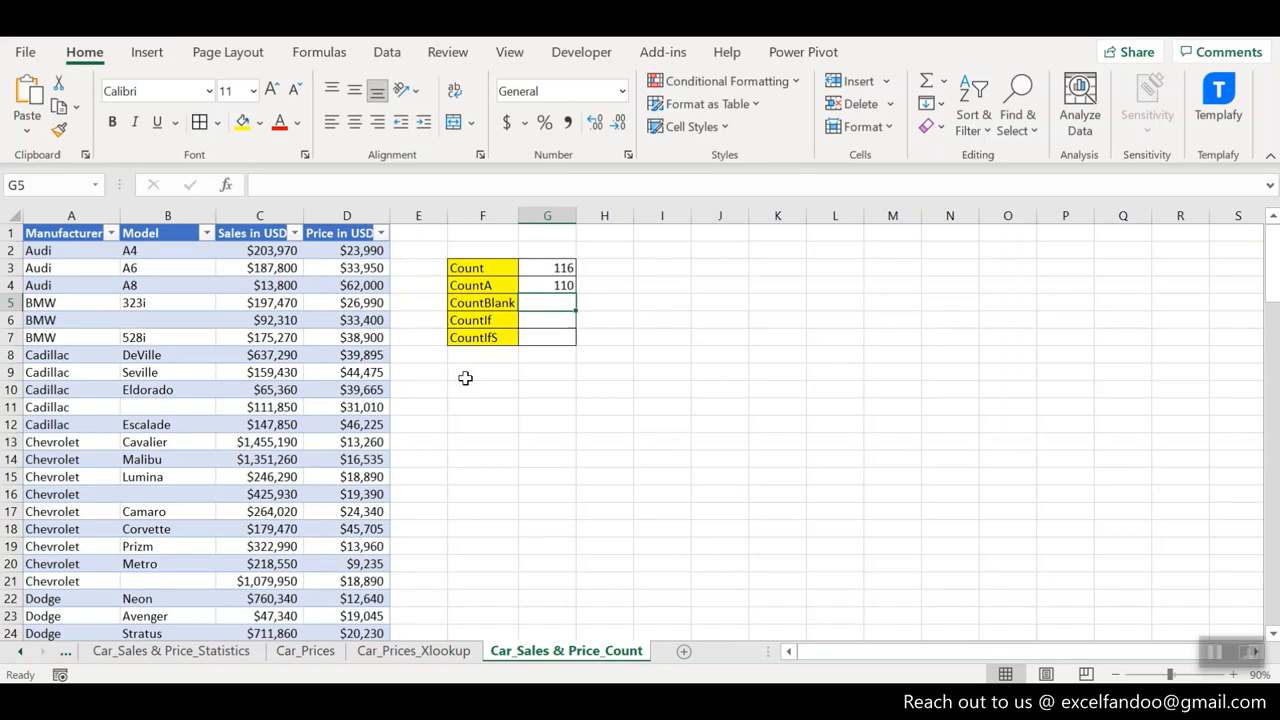
{"action": "type", "text": "=count"}
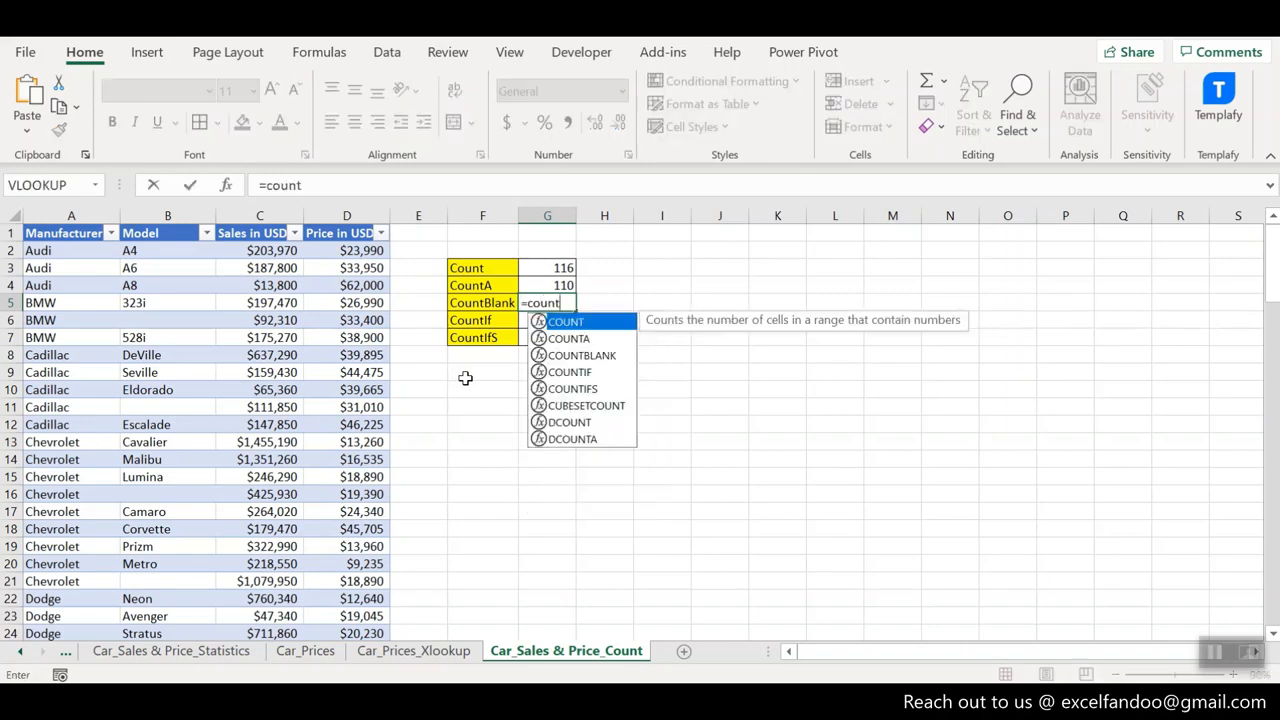
{"action": "key", "text": "Tab"}
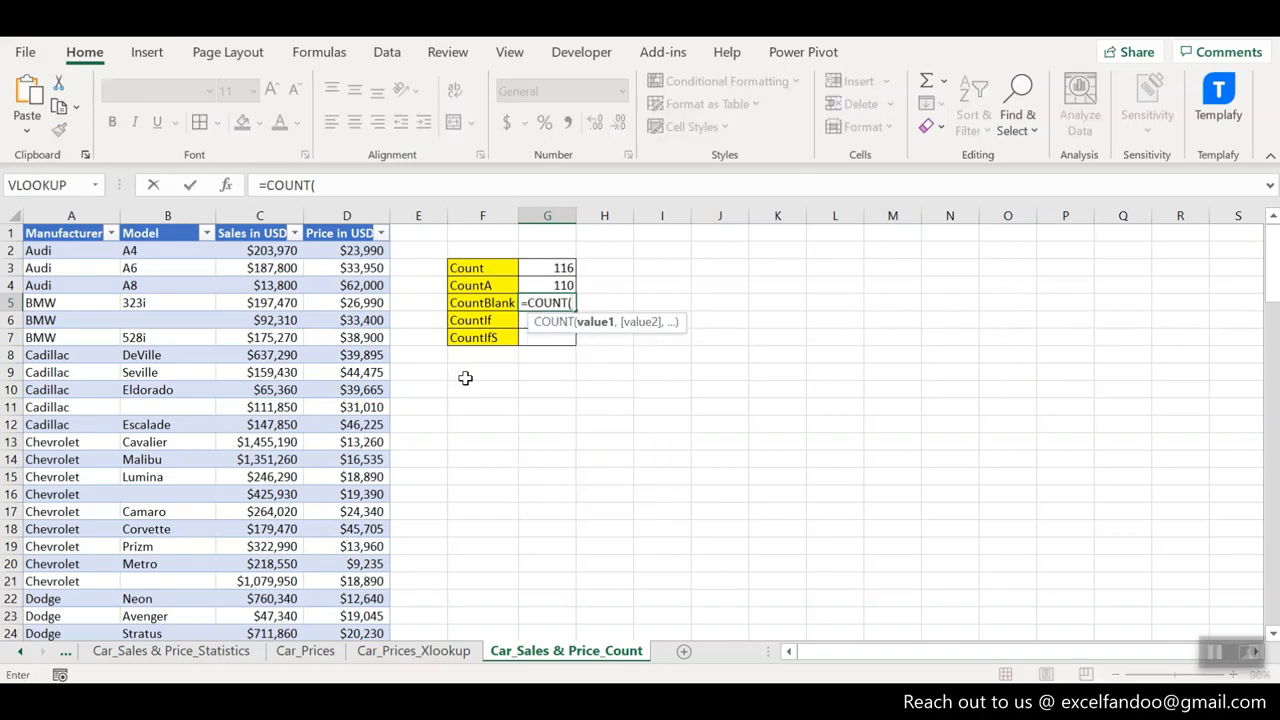
{"action": "key", "text": "BackSpace"}
{"action": "type", "text": "bl"}
{"action": "key", "text": "Tab"}
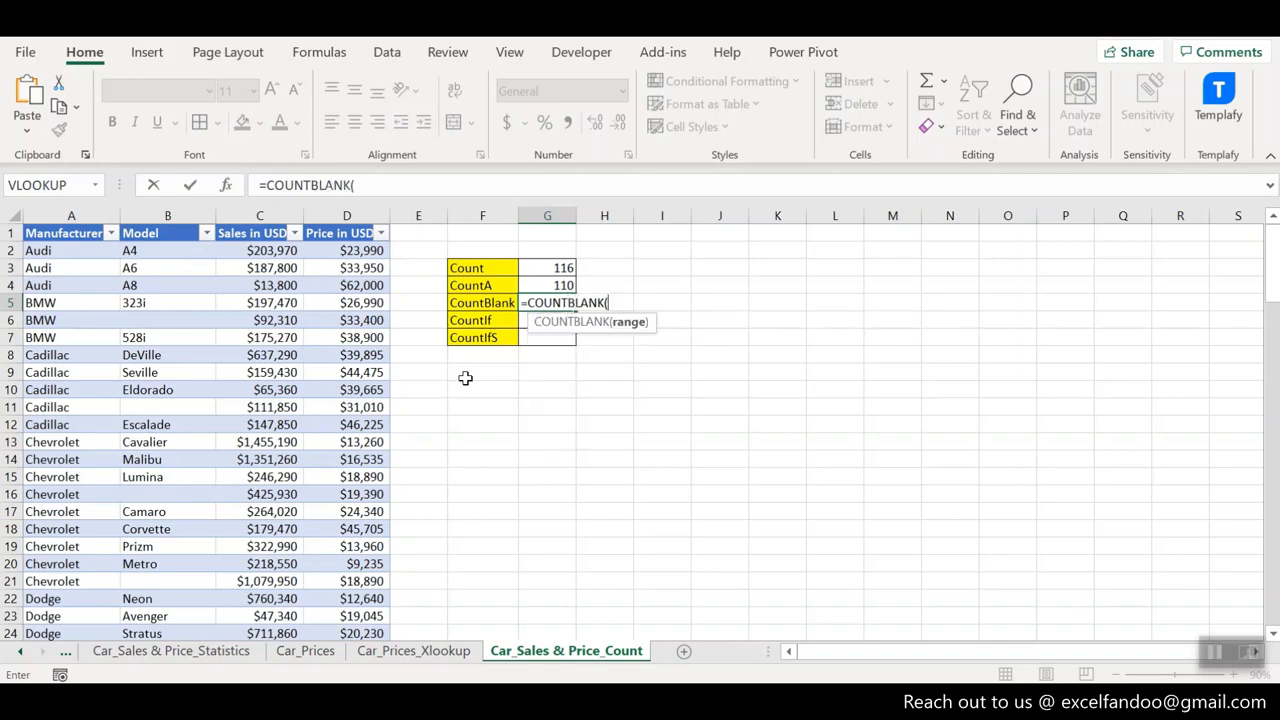
{"action": "left_click", "coordinate": [186, 250]}
{"action": "key", "text": "ctrl+shift+Down"}
{"action": "key", "text": "ctrl+shift+Down"}
{"action": "key", "text": "ctrl+shift+Down"}
{"action": "key", "text": "ctrl+shift+Down"}
{"action": "key", "text": "ctrl+shift+Down"}
{"action": "key", "text": "ctrl+shift+Down"}
{"action": "key", "text": "ctrl+shift+Down"}
{"action": "key", "text": "ctrl+shift+Down"}
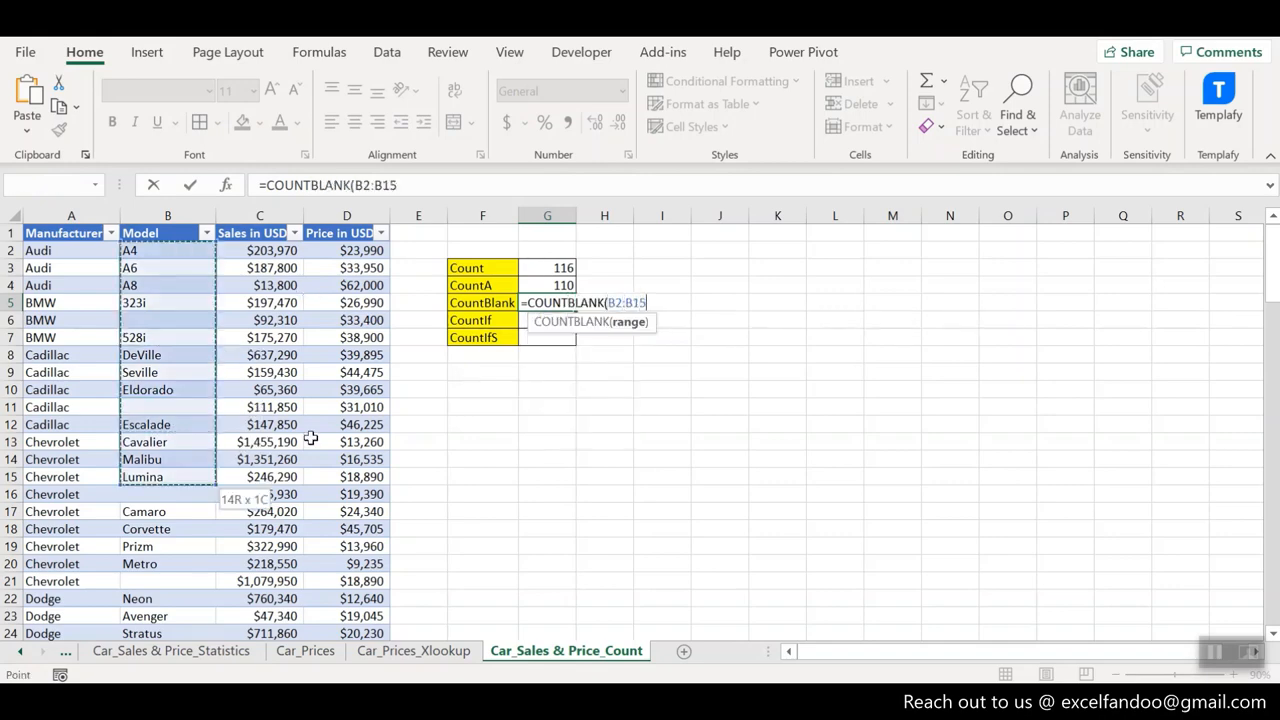
{"action": "key", "text": "ctrl+shift+Up"}
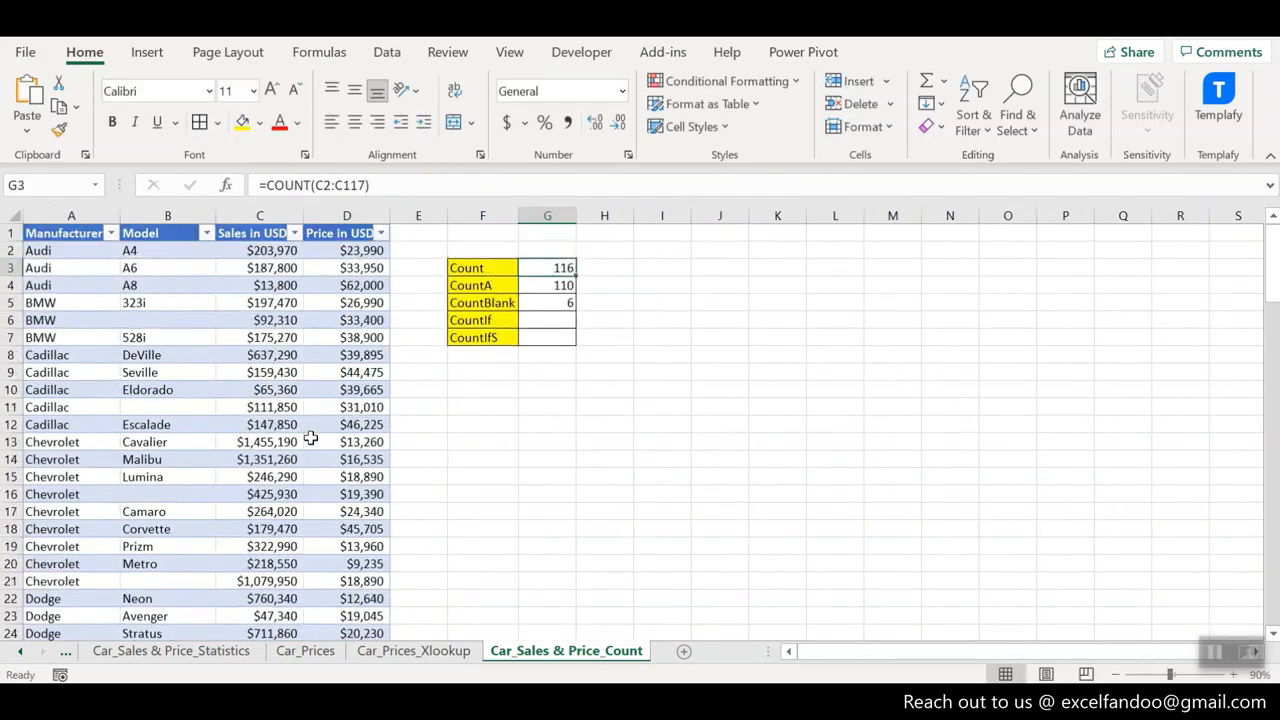
{"action": "key", "text": "Down"}
{"action": "key", "text": "Down"}
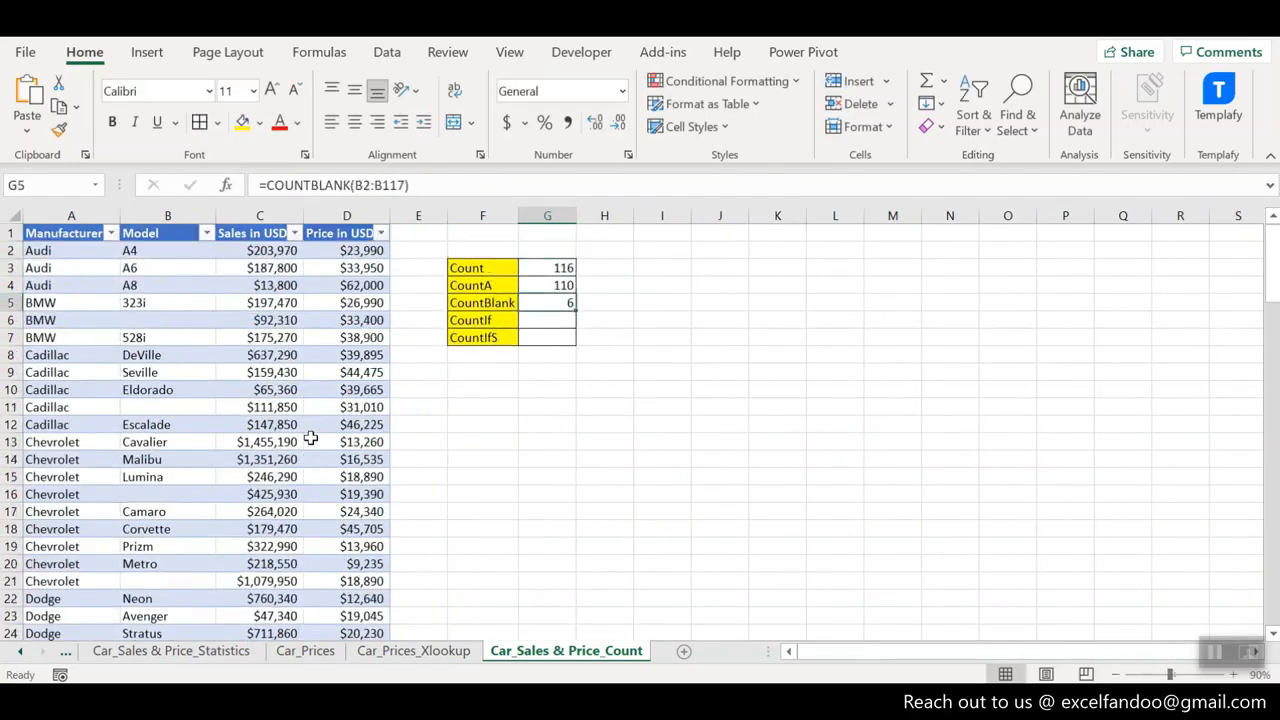
- Clear the model name Seville from cell B9 to test the count formulas
{"action": "left_click", "coordinate": [183, 372]}
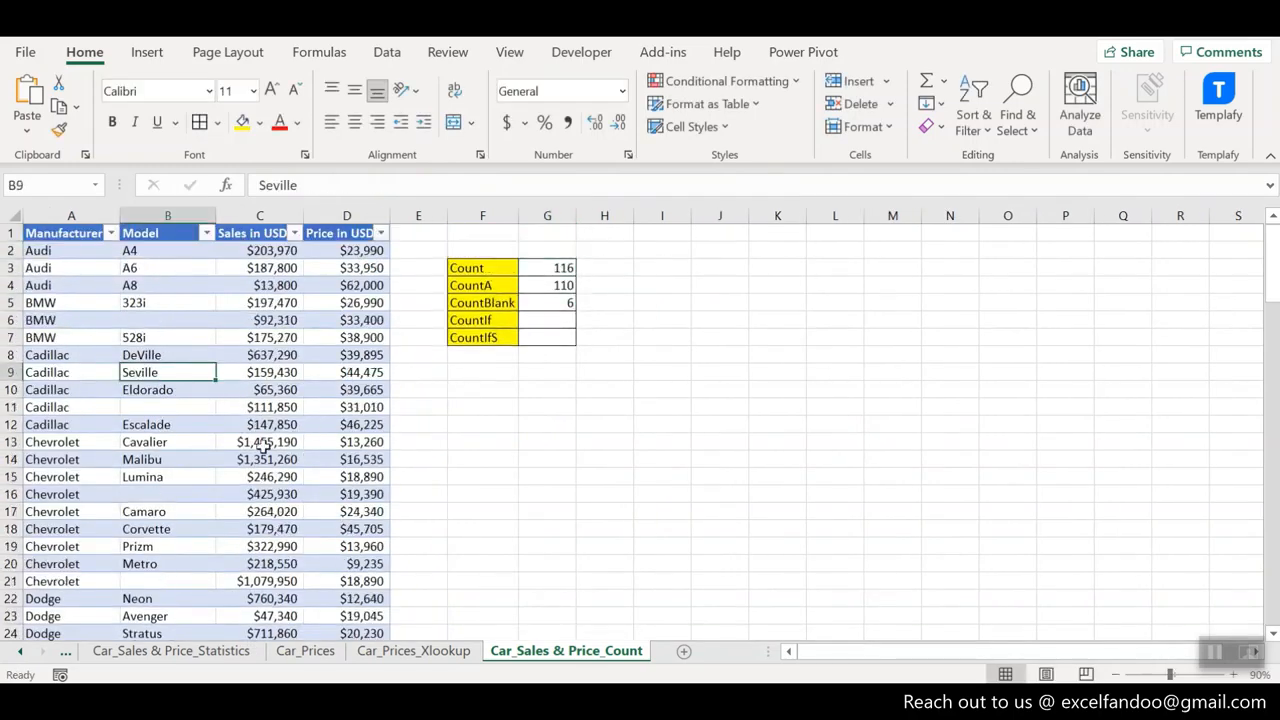
{"action": "key", "text": "Delete"}
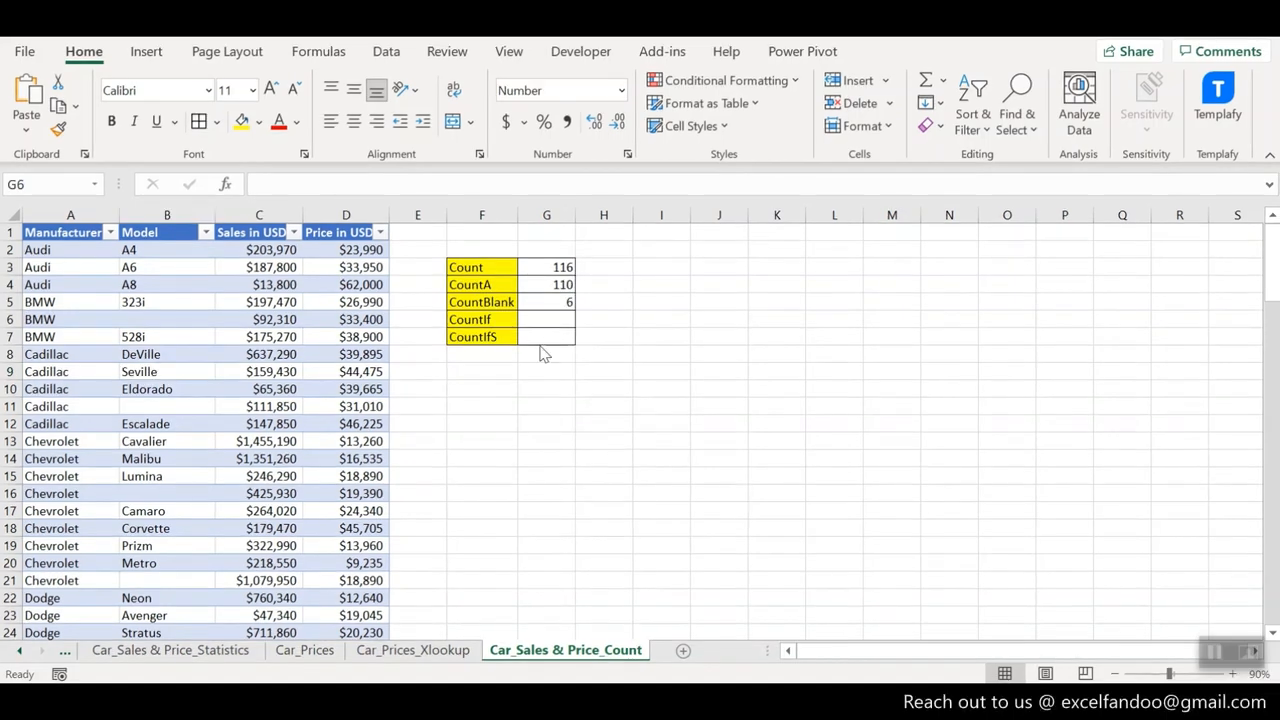
- Enter a COUNTIF formula over the Manufacturer range A2:A117 with the criterion "BMW" in the CountIf result cell G6
{"action": "left_click", "coordinate": [540, 323]}
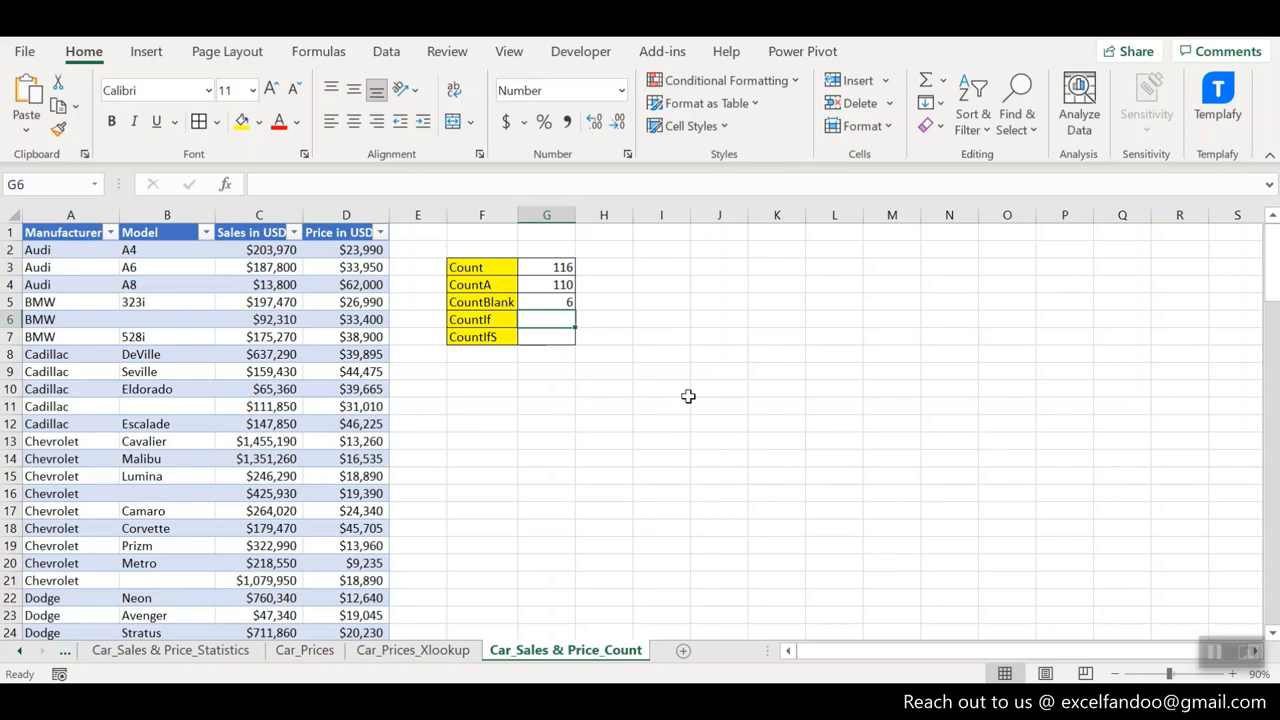
{"action": "type", "text": "=counti"}
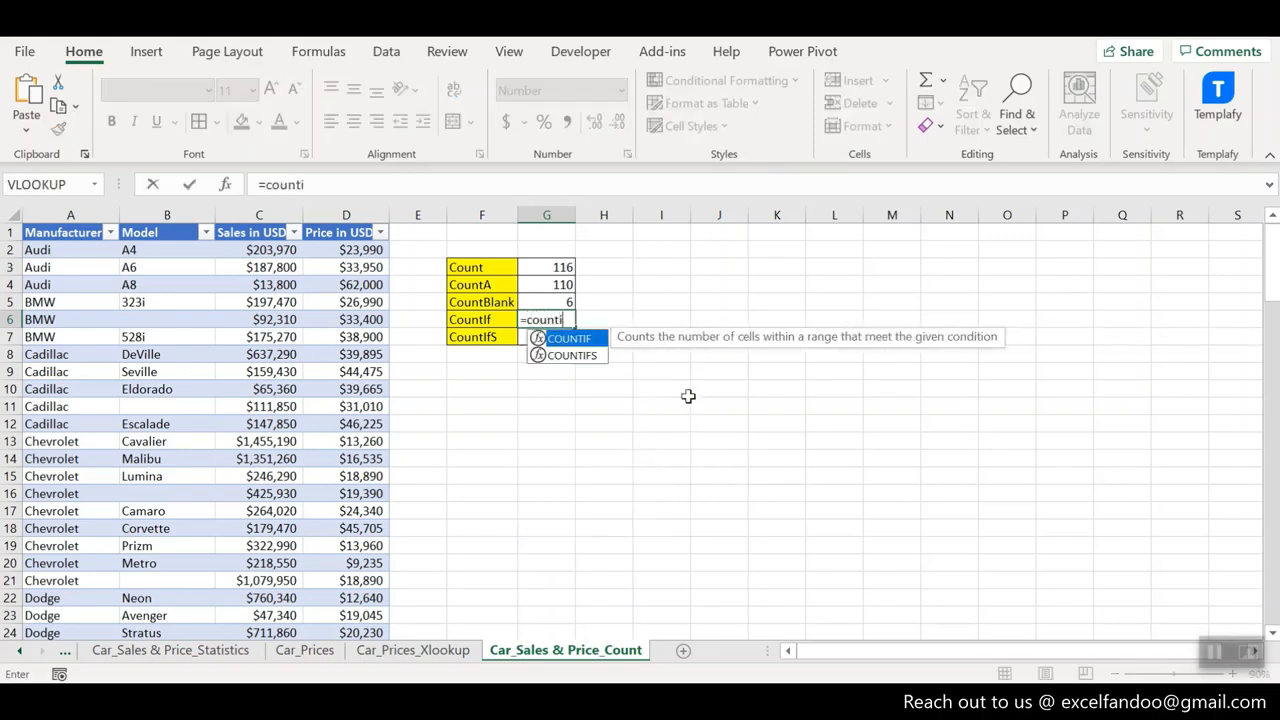
{"action": "type", "text": "f("}
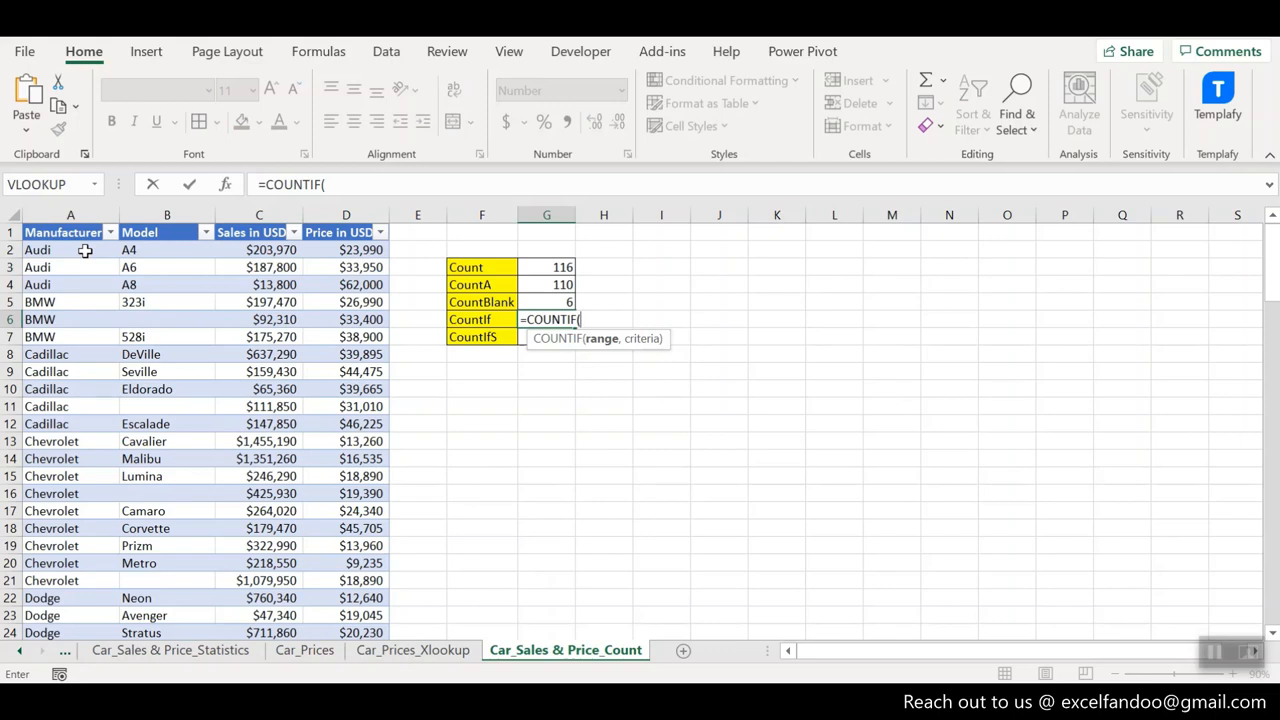
{"action": "left_click", "coordinate": [85, 250]}
{"action": "key", "text": "ctrl+shift+Down"}
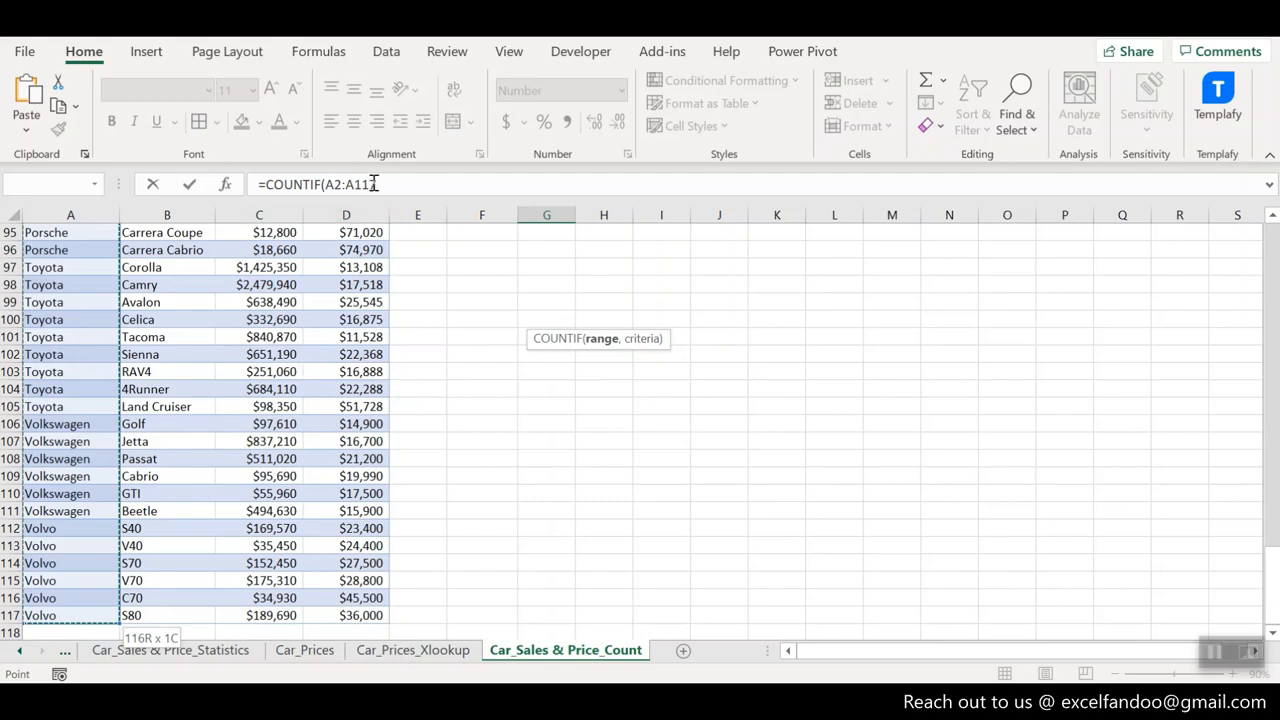
{"action": "type", "text": ","}
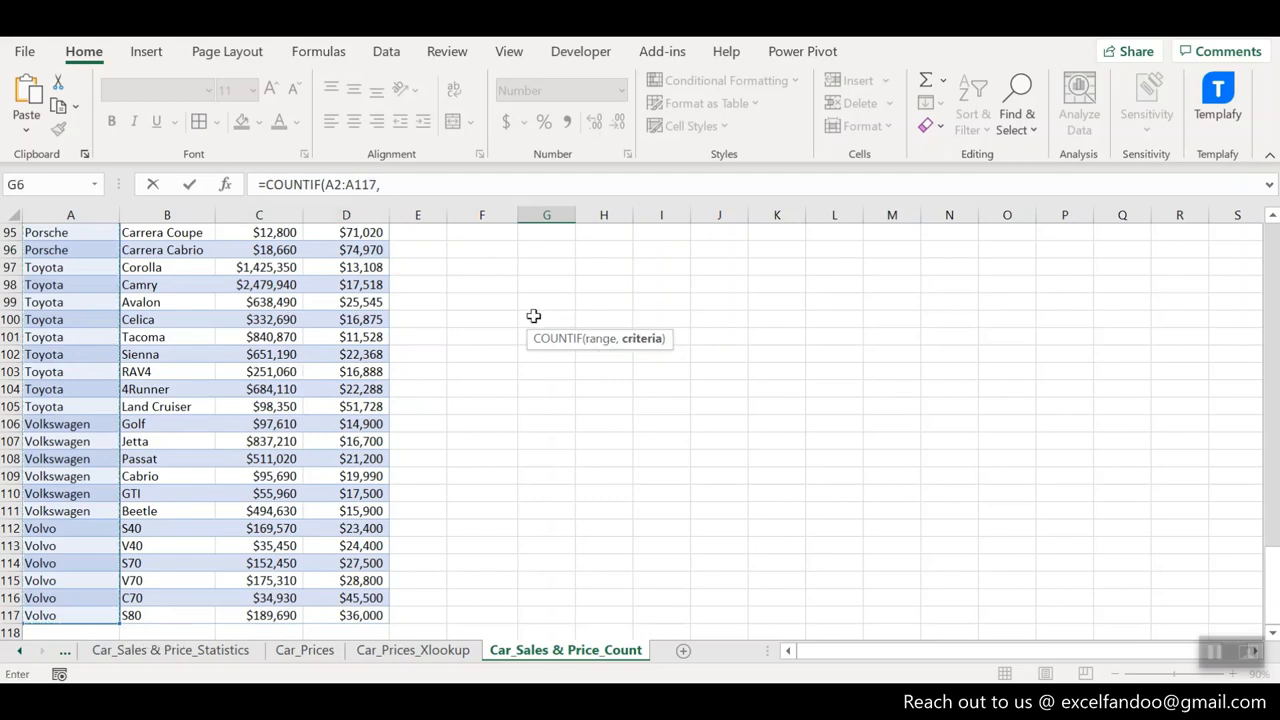
{"action": "type", "text": "\"\""}
{"action": "left_click", "coordinate": [387, 184]}
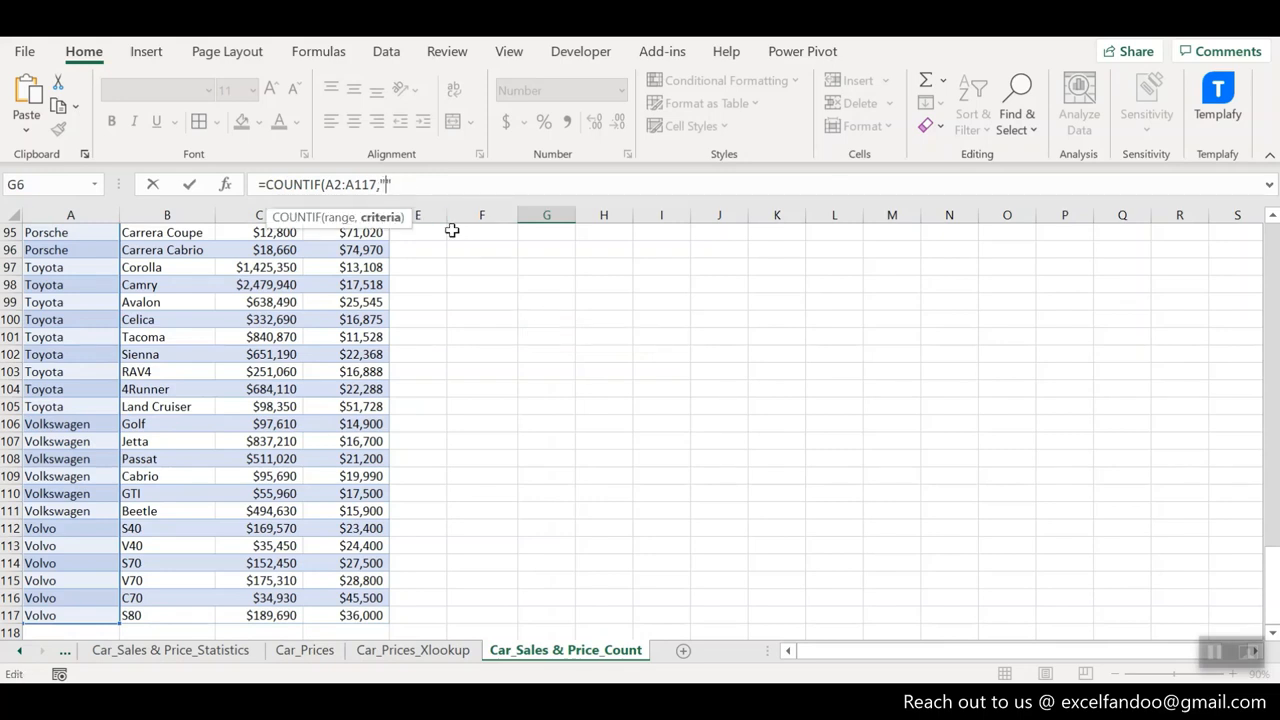
{"action": "type", "text": "BMW"}
{"action": "key", "text": "Return"}
{"action": "key", "text": "Up"}
{"action": "scroll", "coordinate": [452, 231], "scroll_direction": "up", "scroll_amount": 2}
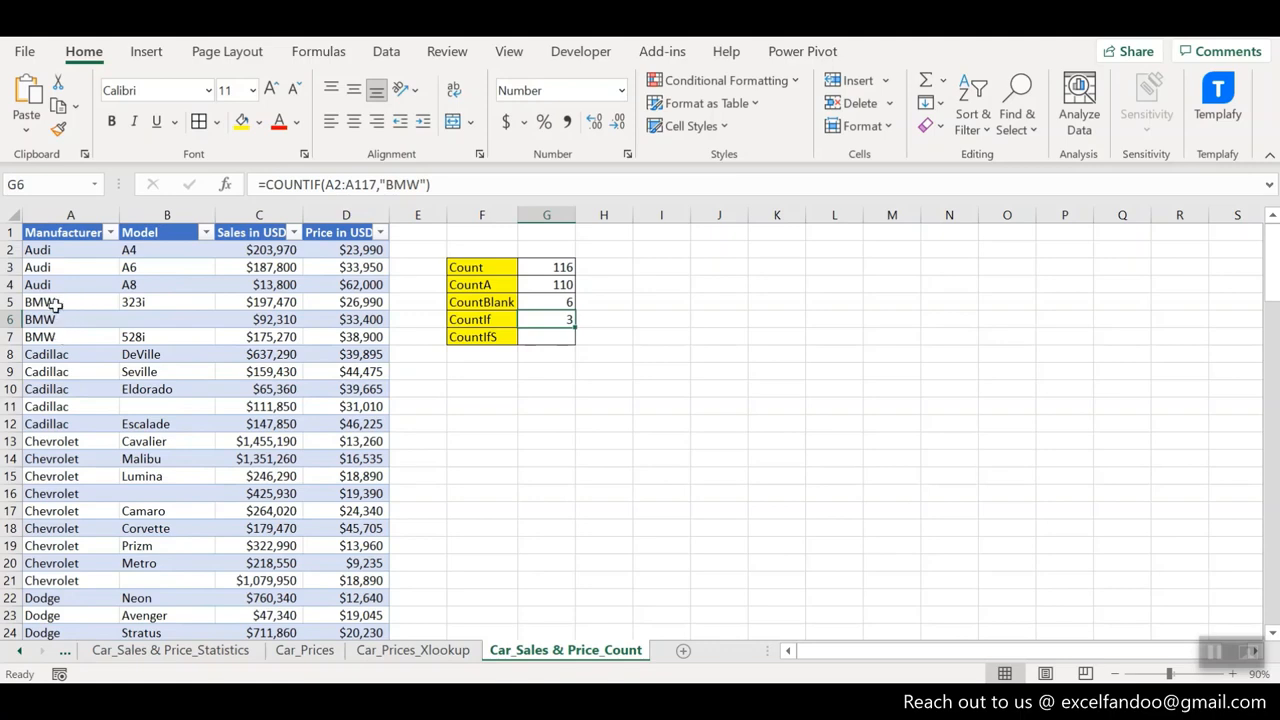
{"action": "key", "text": "F2"}
{"action": "key", "text": "Escape"}
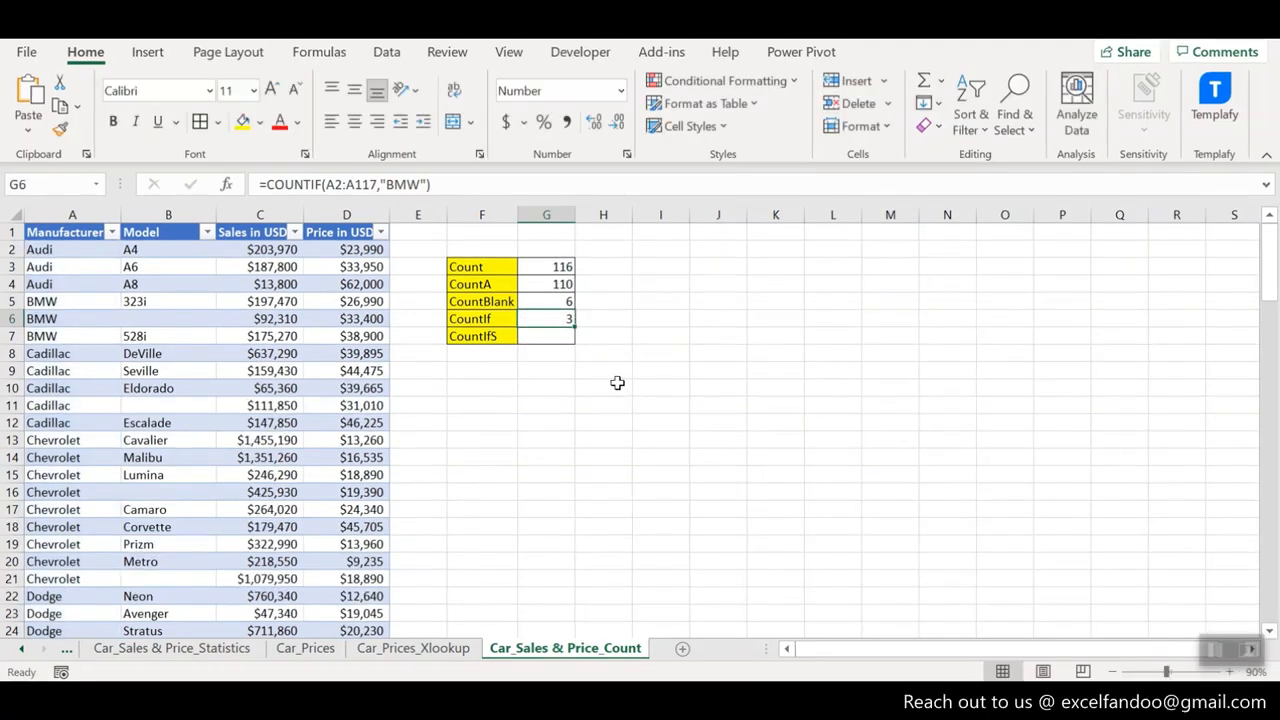
- Replace the formula in G6 with a COUNTIF over the Price range D2:D117 using the criterion ">"&20000
{"action": "type", "text": "="}
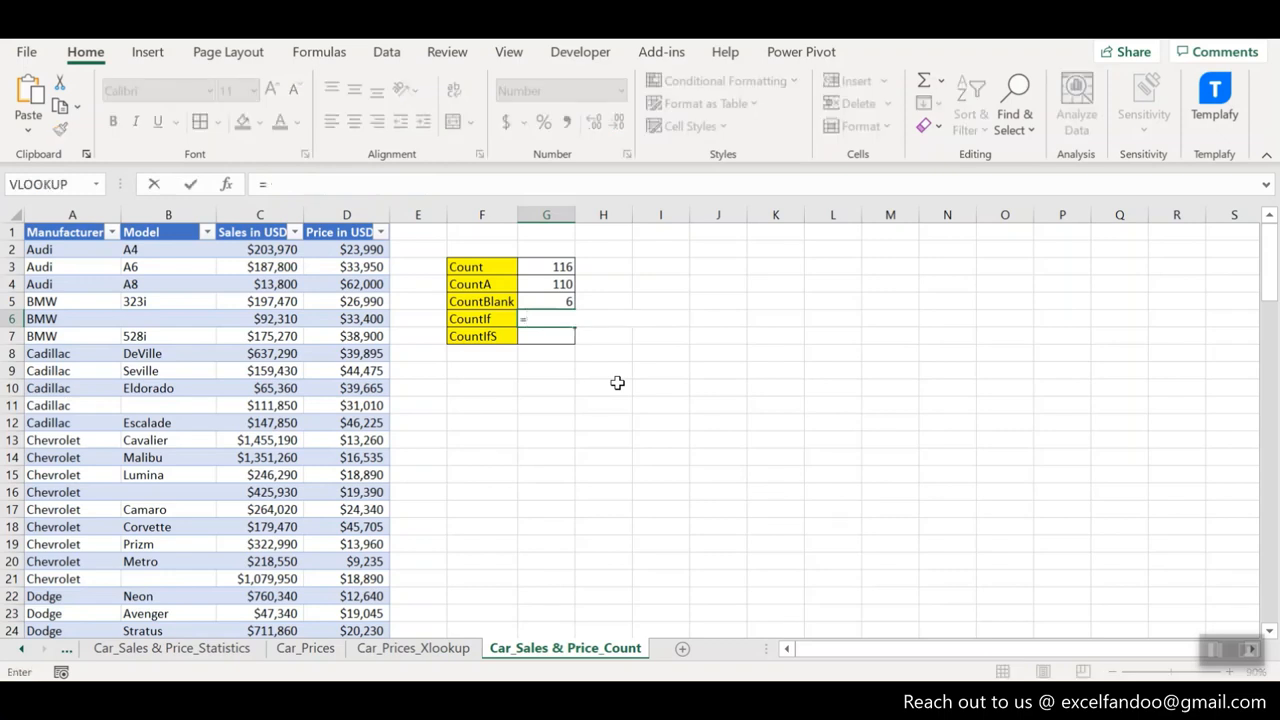
{"action": "type", "text": "countif"}
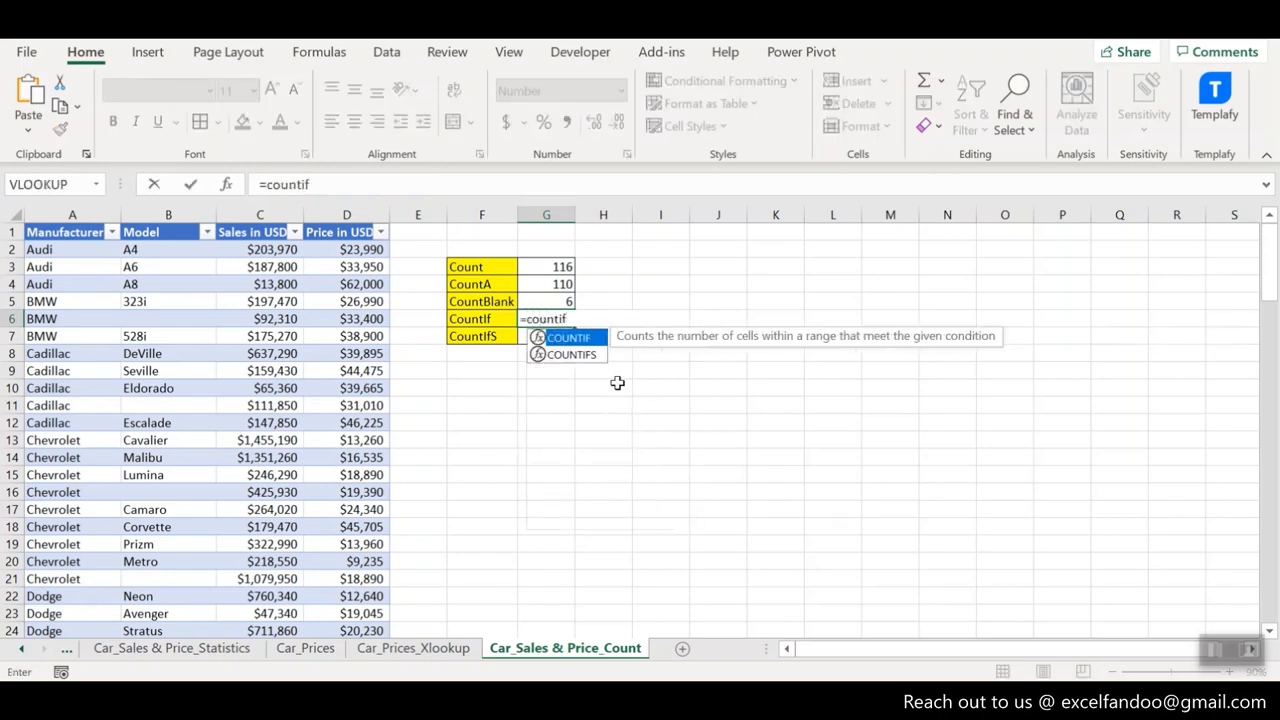
{"action": "key", "text": "Tab"}
{"action": "left_click", "coordinate": [357, 251]}
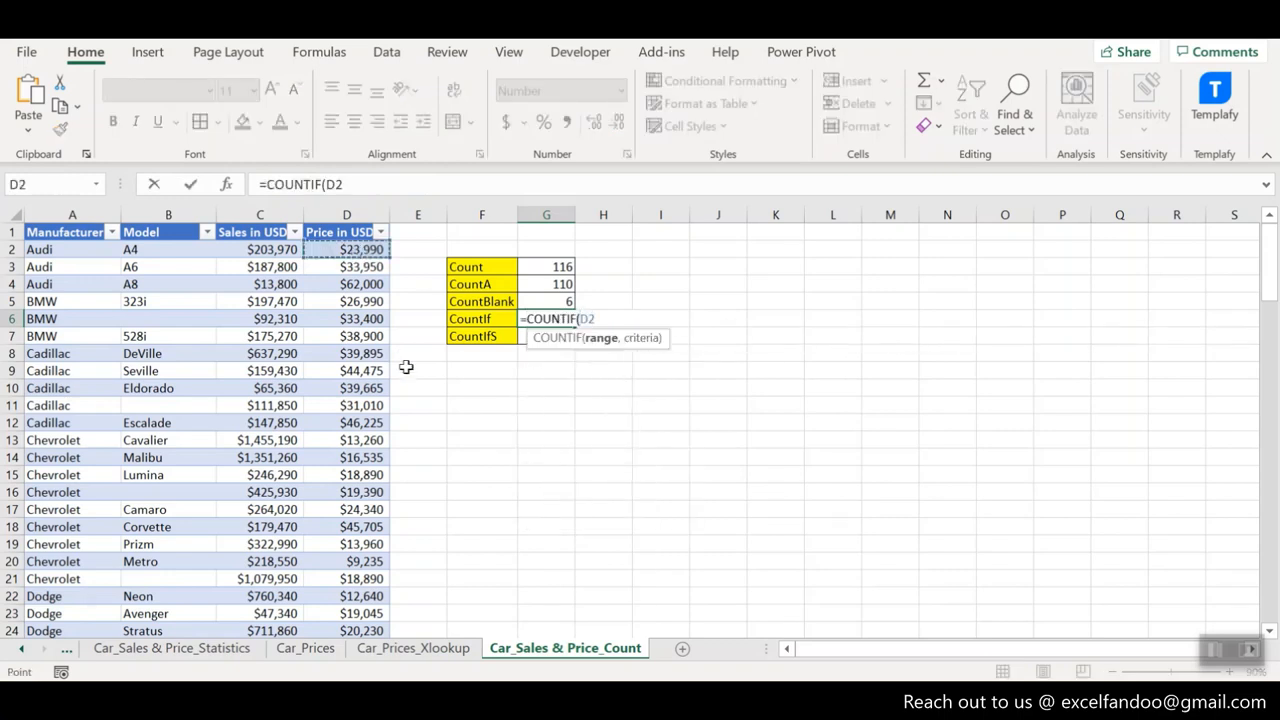
{"action": "key", "text": "ctrl+shift+Down"}
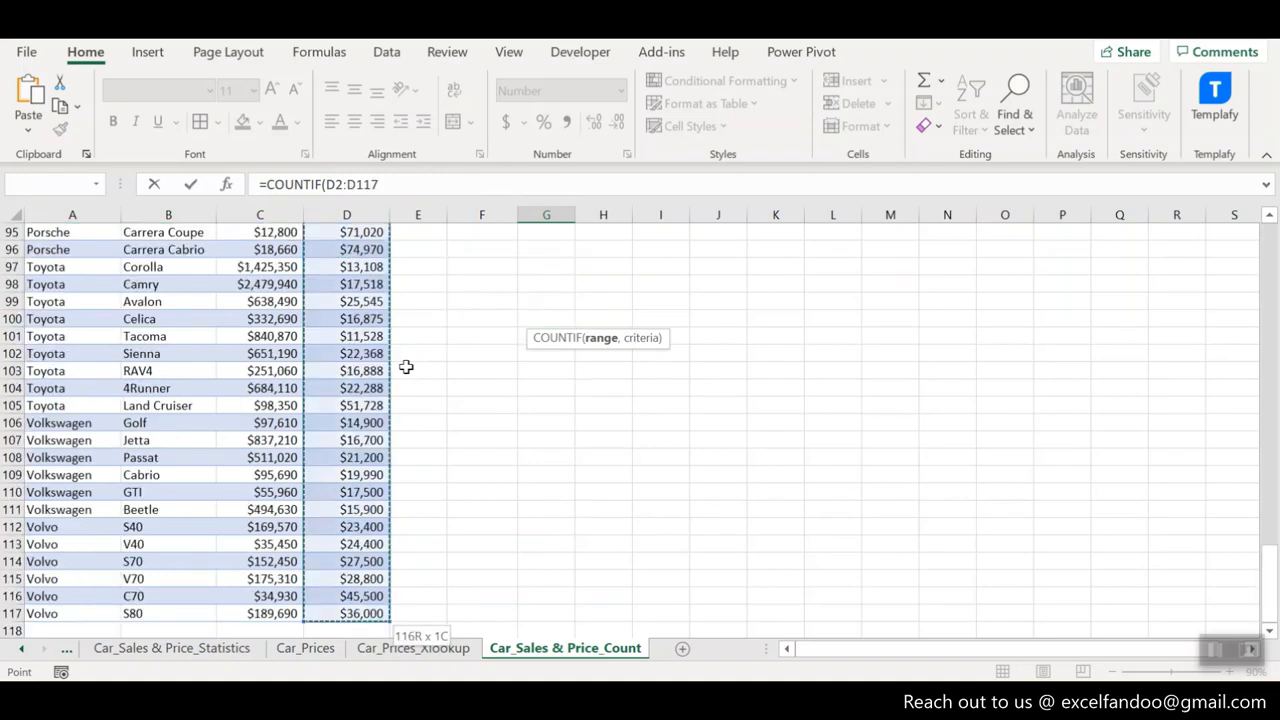
{"action": "type", "text": ","}
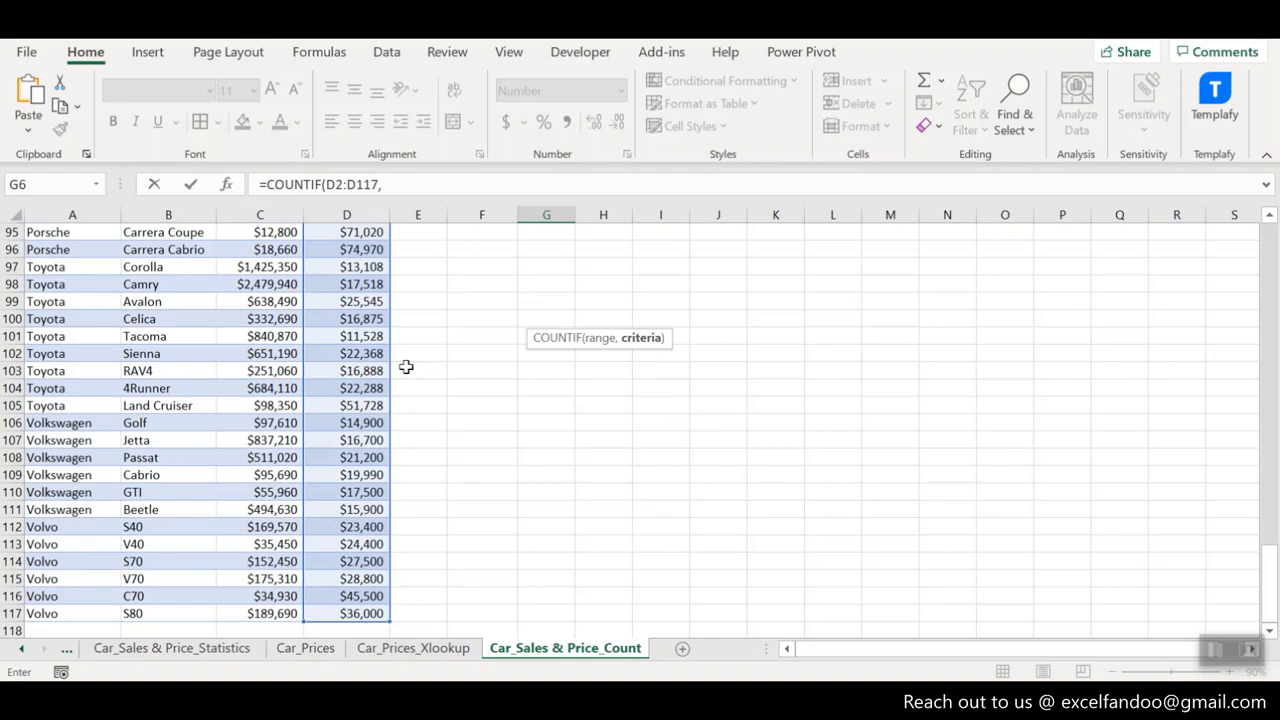
{"action": "type", "text": "\">"}
{"action": "type", "text": "2000"}
{"action": "left_click", "coordinate": [401, 185]}
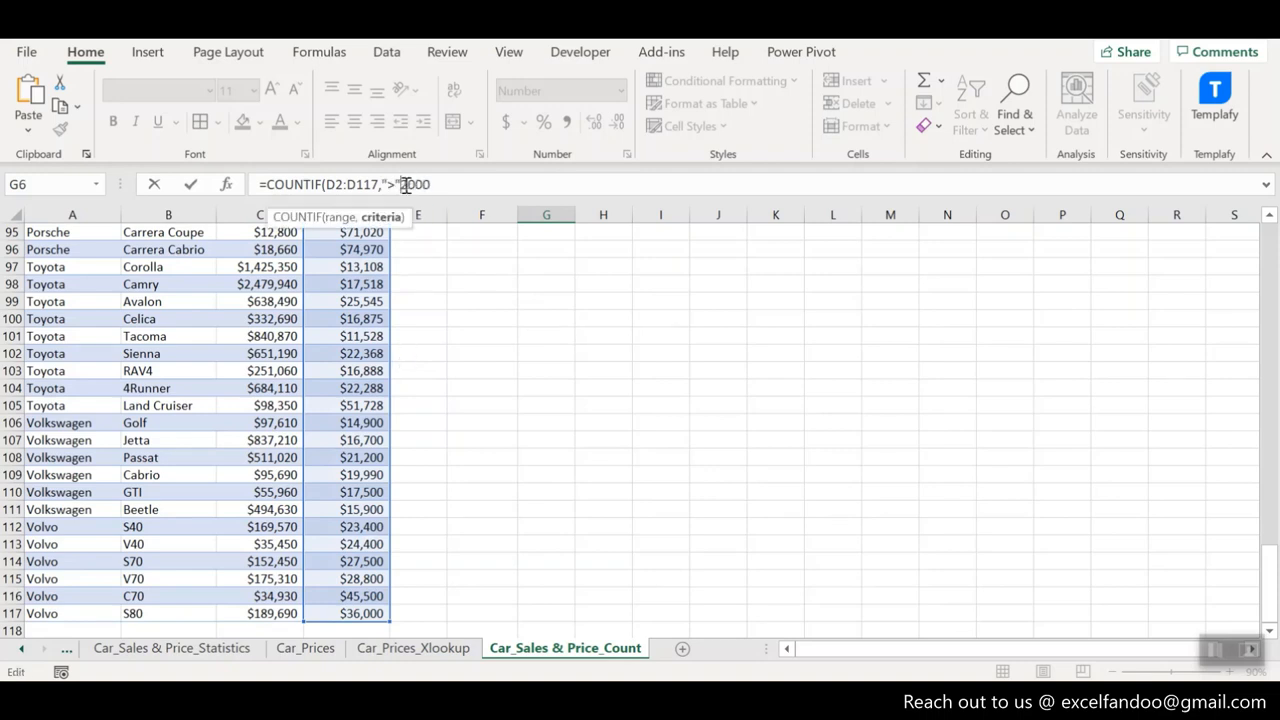
{"action": "type", "text": "&"}
{"action": "left_click", "coordinate": [451, 188]}
{"action": "type", "text": "0)"}
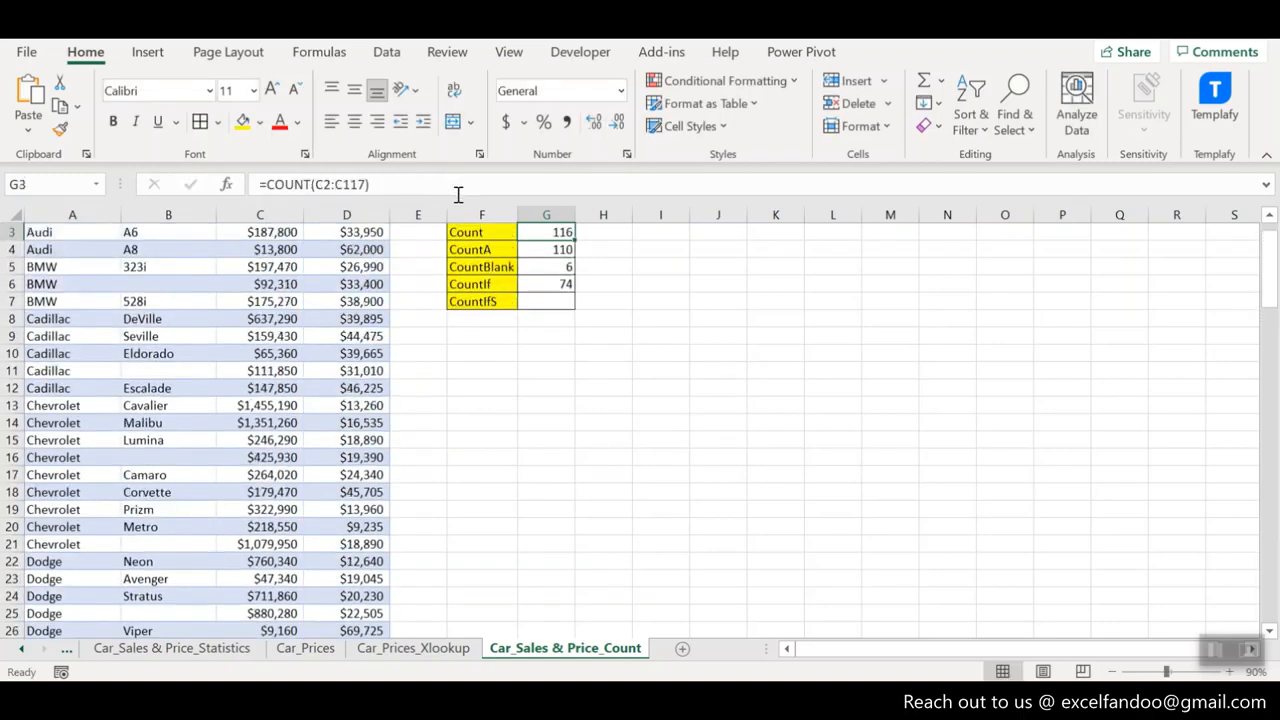
{"action": "key", "text": "Down"}
{"action": "key", "text": "Down"}
{"action": "key", "text": "Down"}
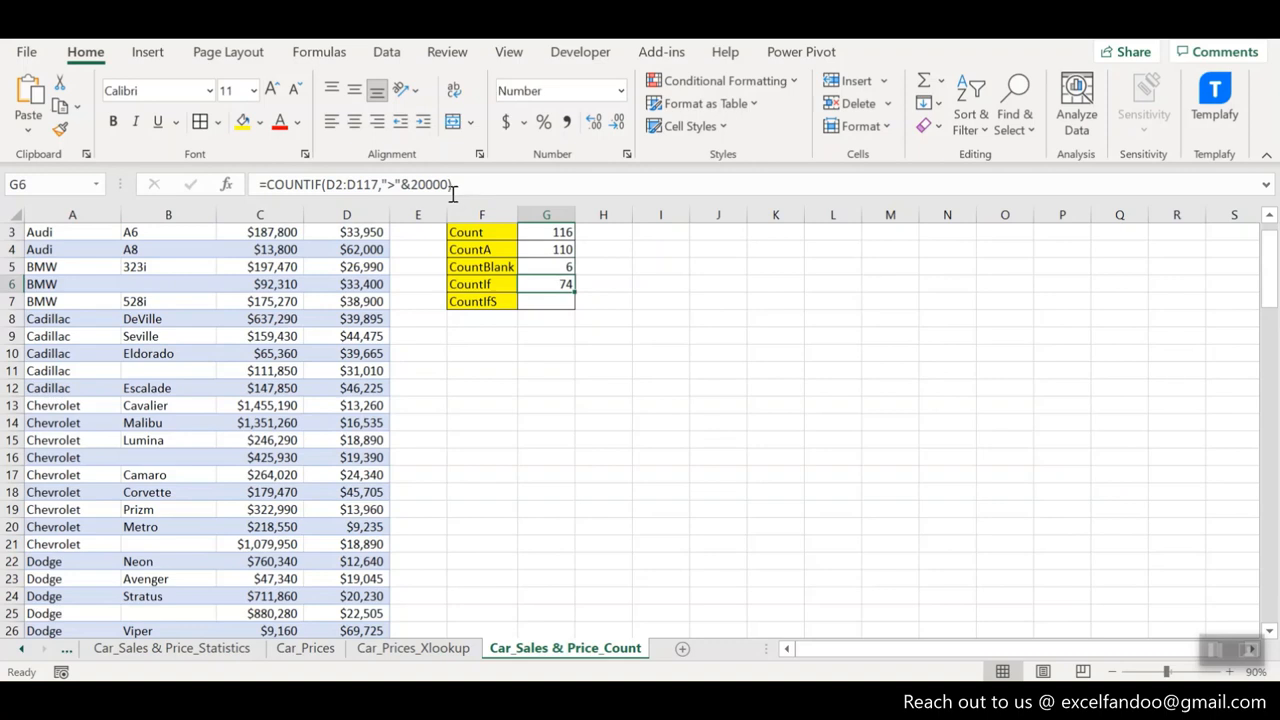
- Change the comparison operator in the G6 COUNTIF criterion so that it reads "<"&20000
{"action": "left_click", "coordinate": [396, 184]}
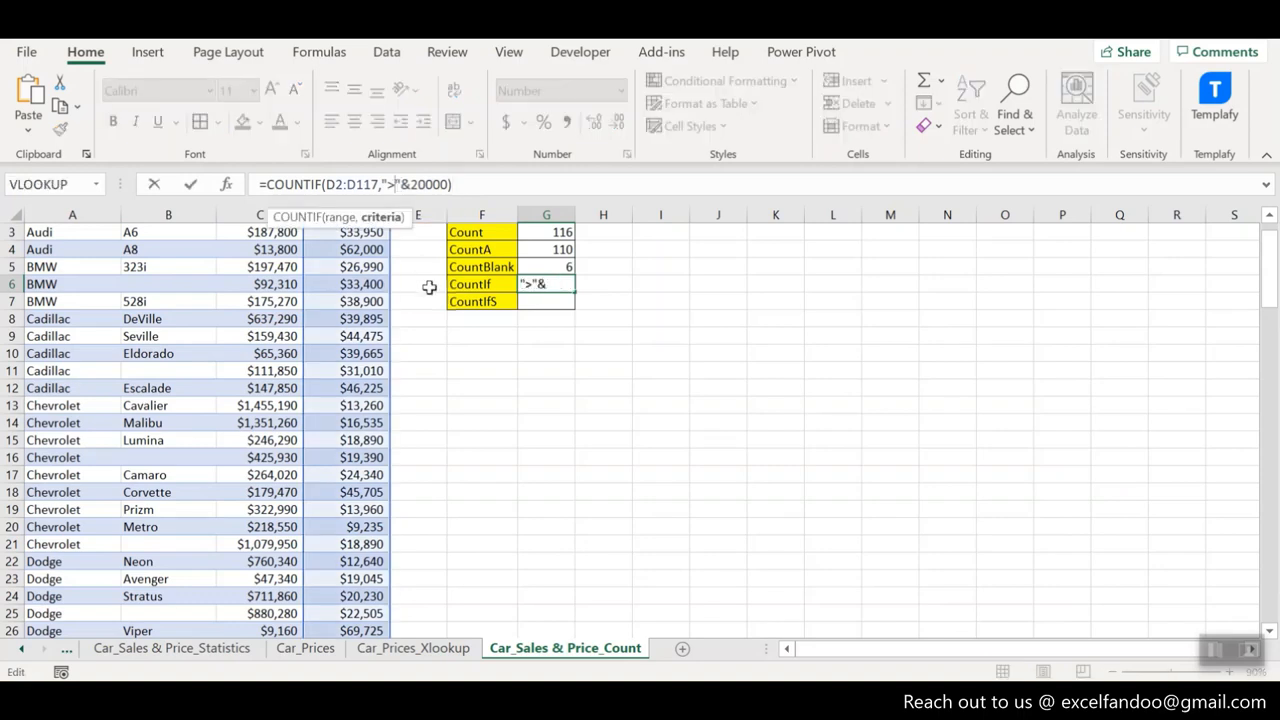
{"action": "type", "text": "="}
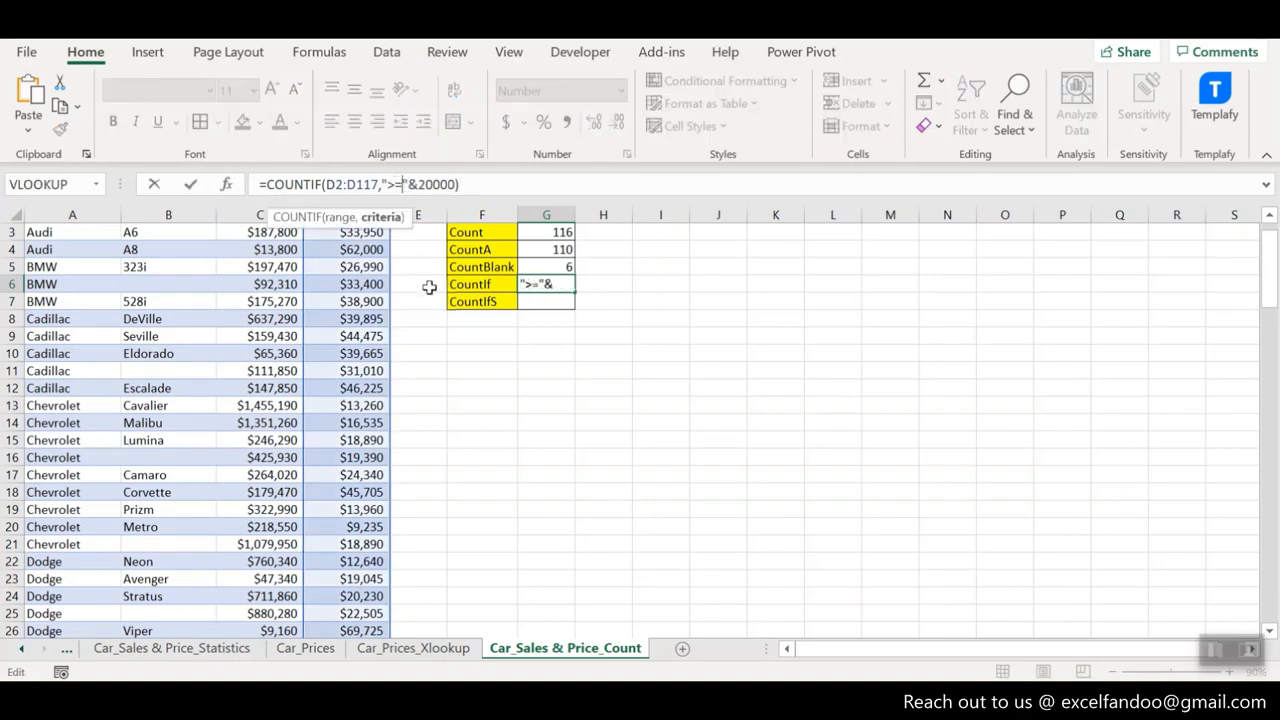
{"action": "key", "text": "Left"}
{"action": "key", "text": "Left"}
{"action": "key", "text": "Left"}
{"action": "key", "text": "Left"}
{"action": "key", "text": "Left"}
{"action": "key", "text": "ctrl+shift+Left"}
{"action": "key", "text": "Right"}
{"action": "key", "text": "Right"}
{"action": "key", "text": "Right"}
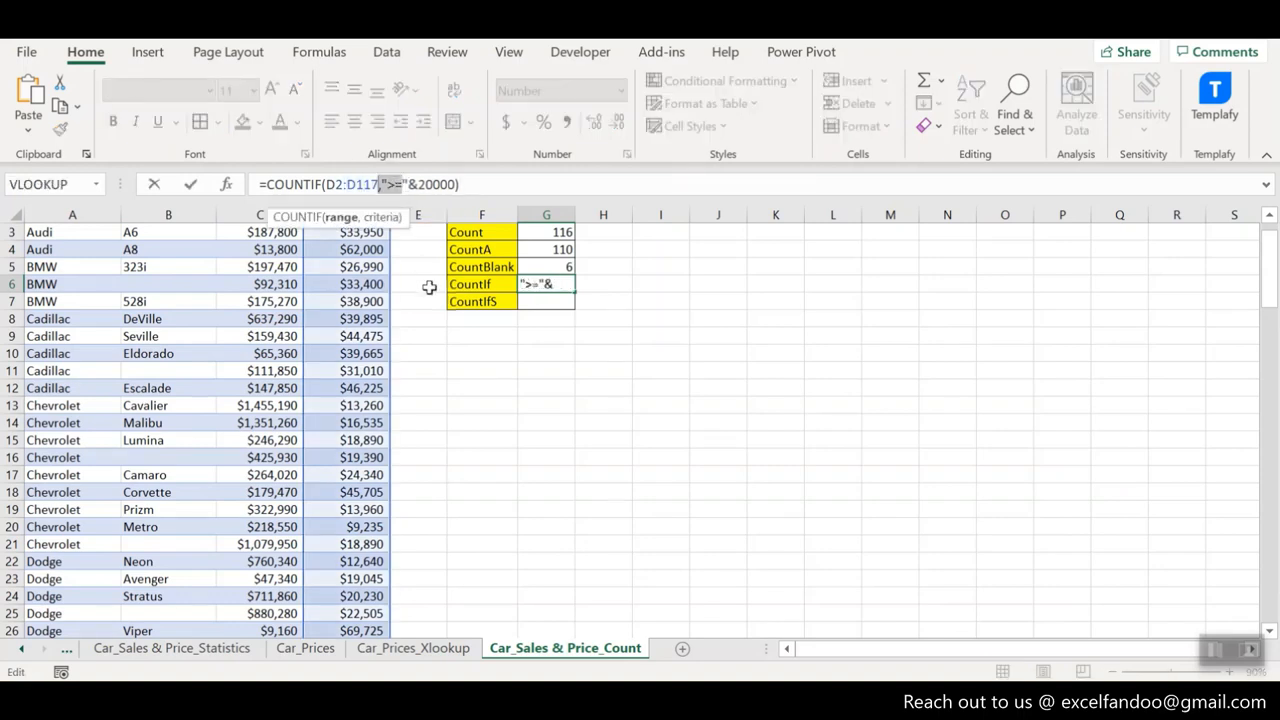
{"action": "key", "text": "shift+Right"}
{"action": "key", "text": "shift+Right"}
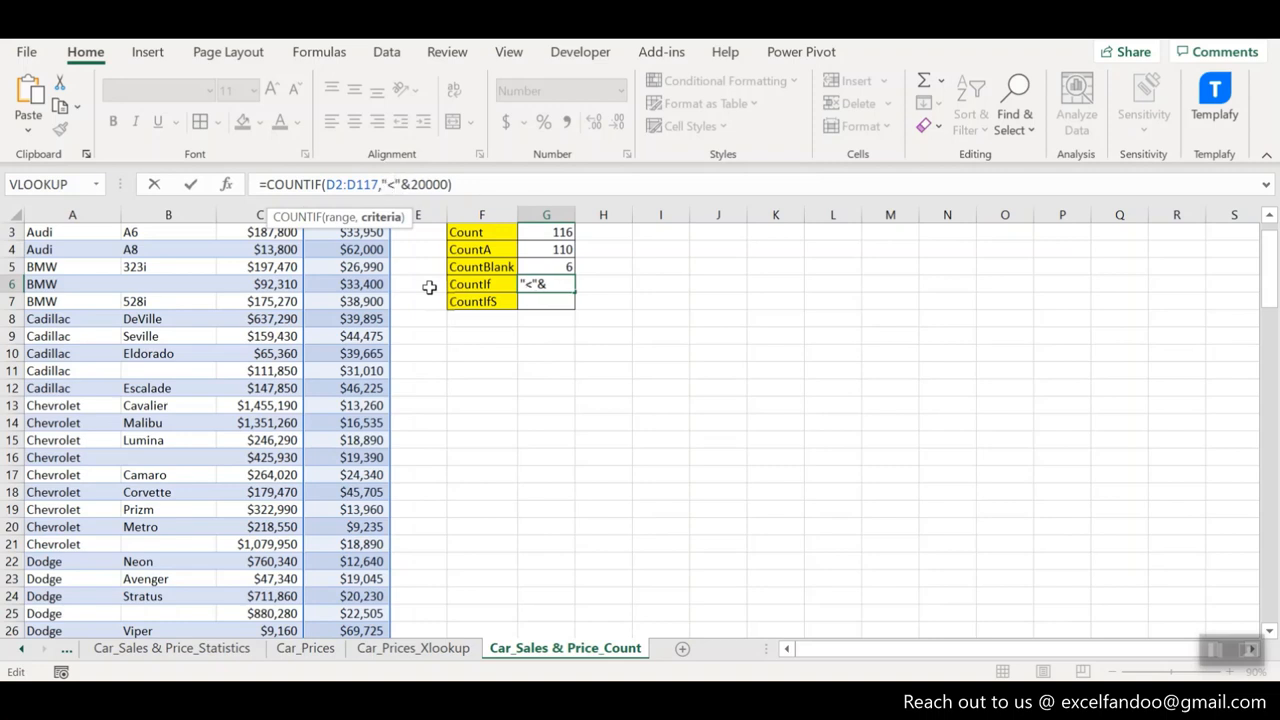
{"action": "key", "text": "Return"}
{"action": "key", "text": "Up"}
{"action": "key", "text": "Up"}
{"action": "key", "text": "Up"}
{"action": "key", "text": "Up"}
{"action": "key", "text": "Up"}
{"action": "key", "text": "Up"}
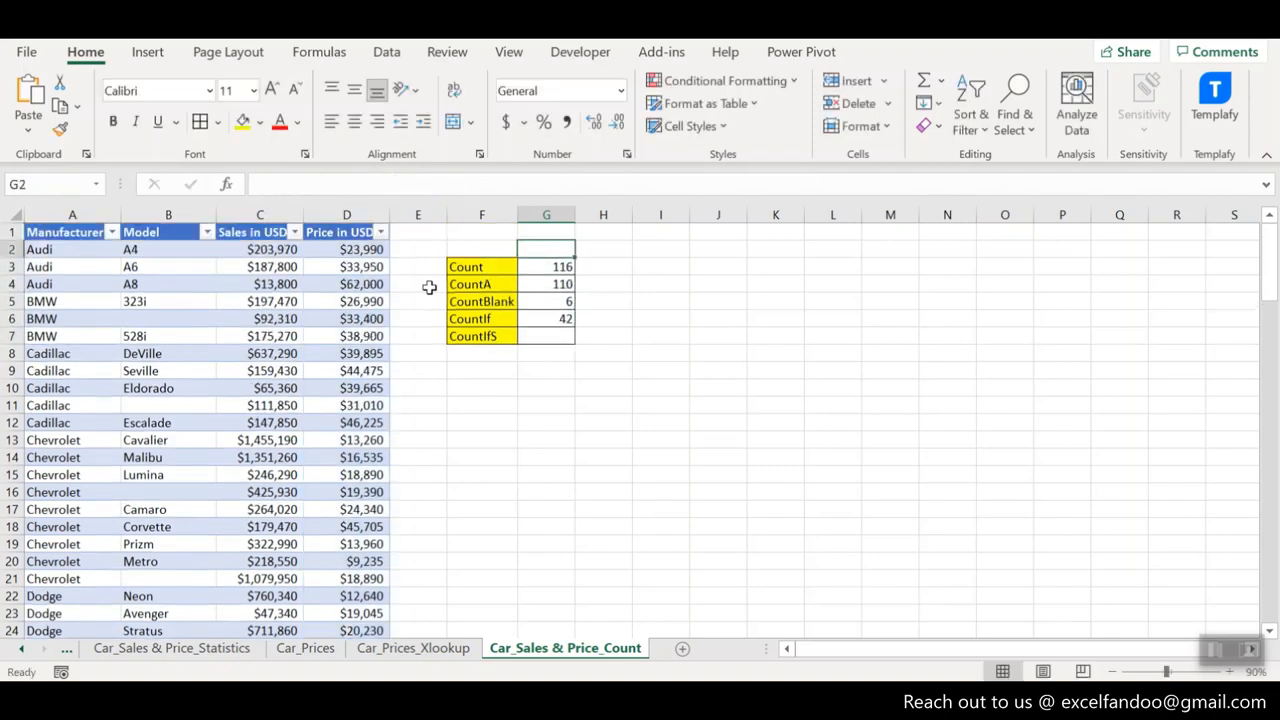
{"action": "key", "text": "Down"}
{"action": "key", "text": "Down"}
{"action": "key", "text": "Down"}
{"action": "key", "text": "Down"}
{"action": "key", "text": "Down"}
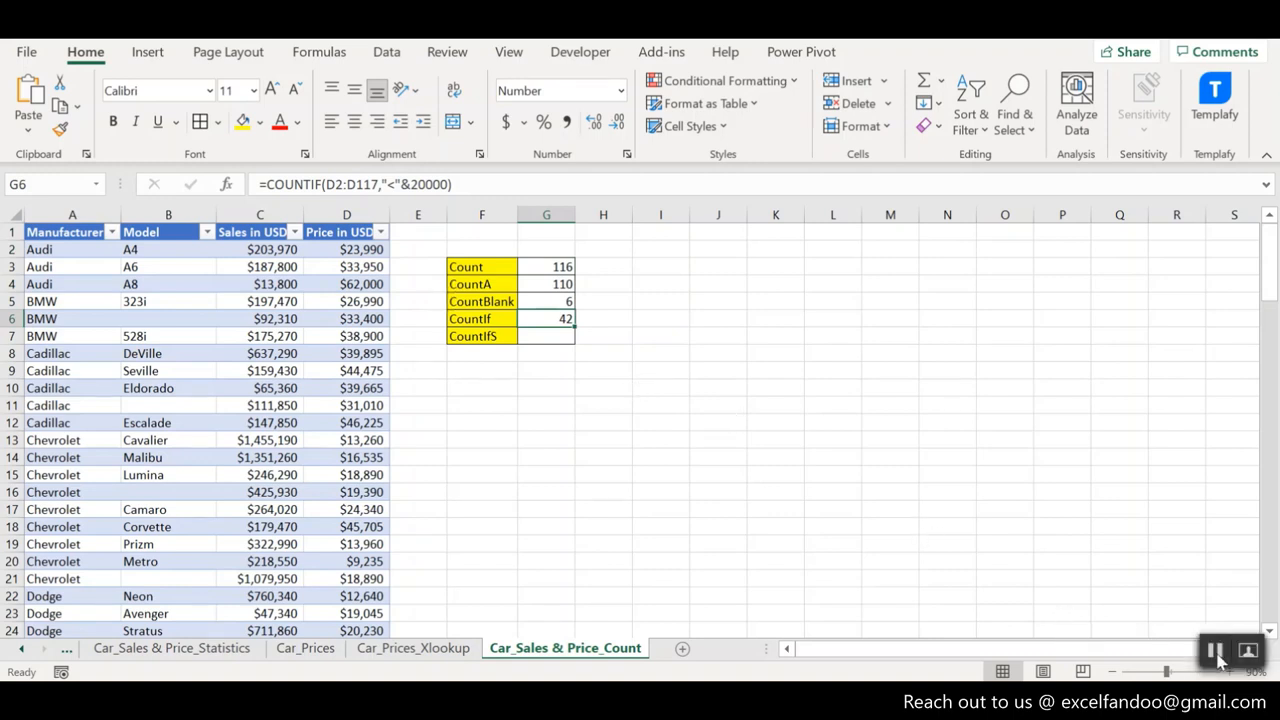
- Replace the formula in G6 with a COUNTIF over the Manufacturer range A2:A117 using the wildcard criterion "C*"
{"action": "left_click", "coordinate": [1217, 658]}
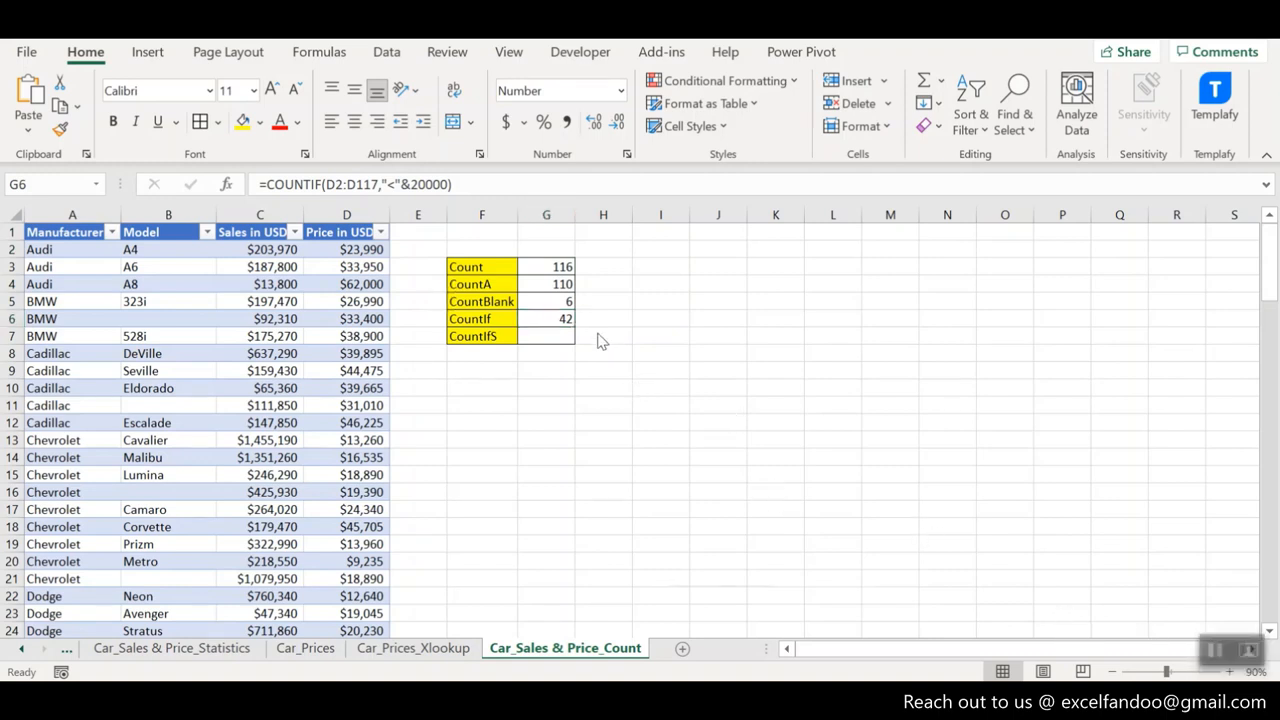
{"action": "left_click", "coordinate": [561, 320]}
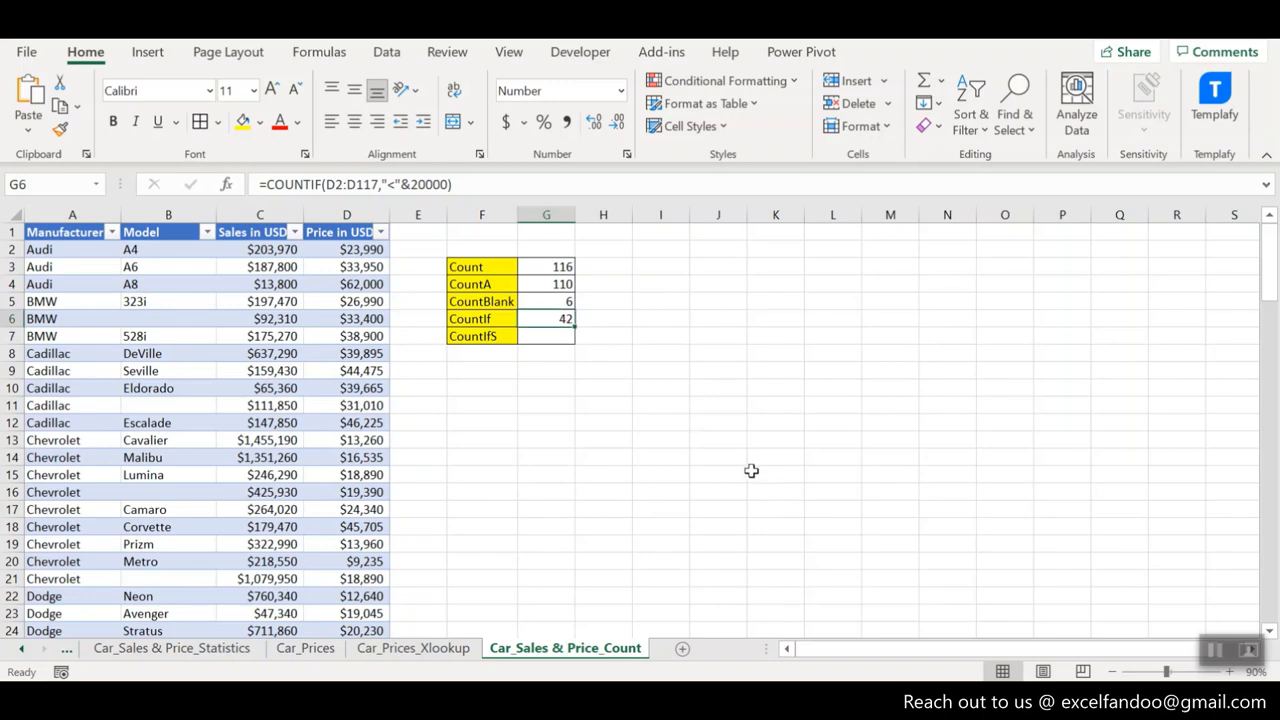
{"action": "type", "text": "=countif"}
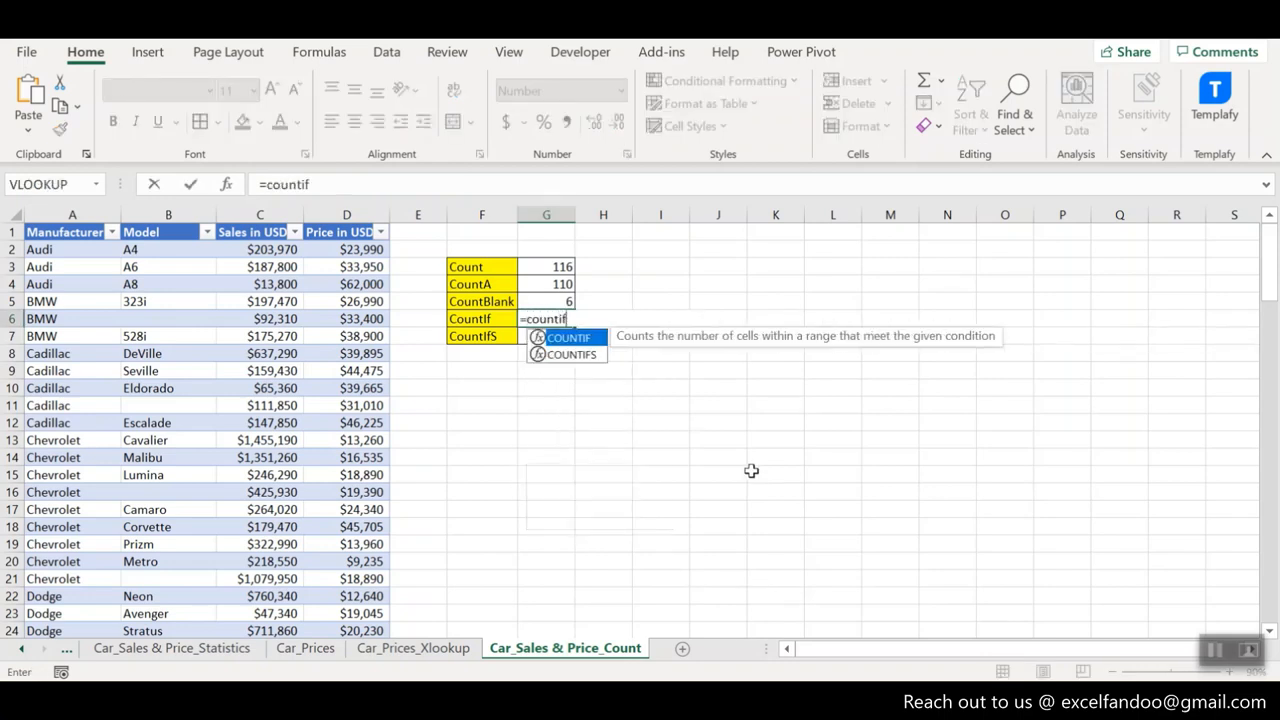
{"action": "key", "text": "Tab"}
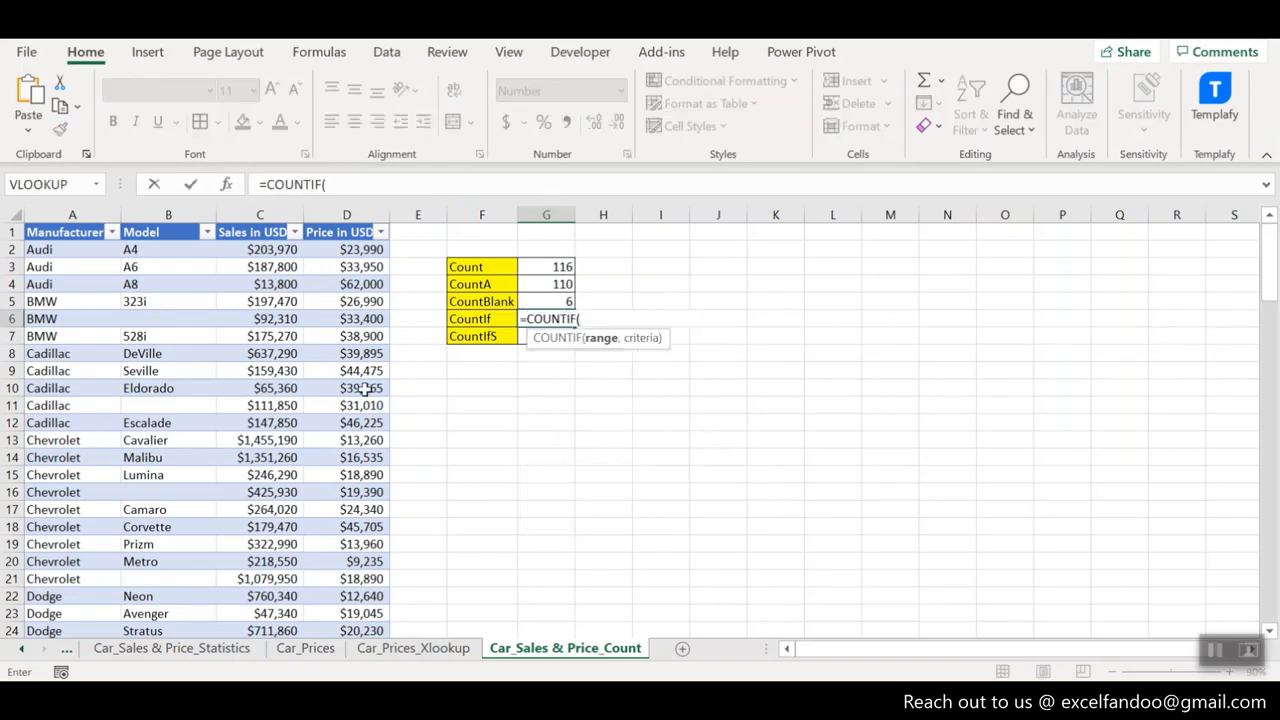
{"action": "left_click", "coordinate": [92, 249]}
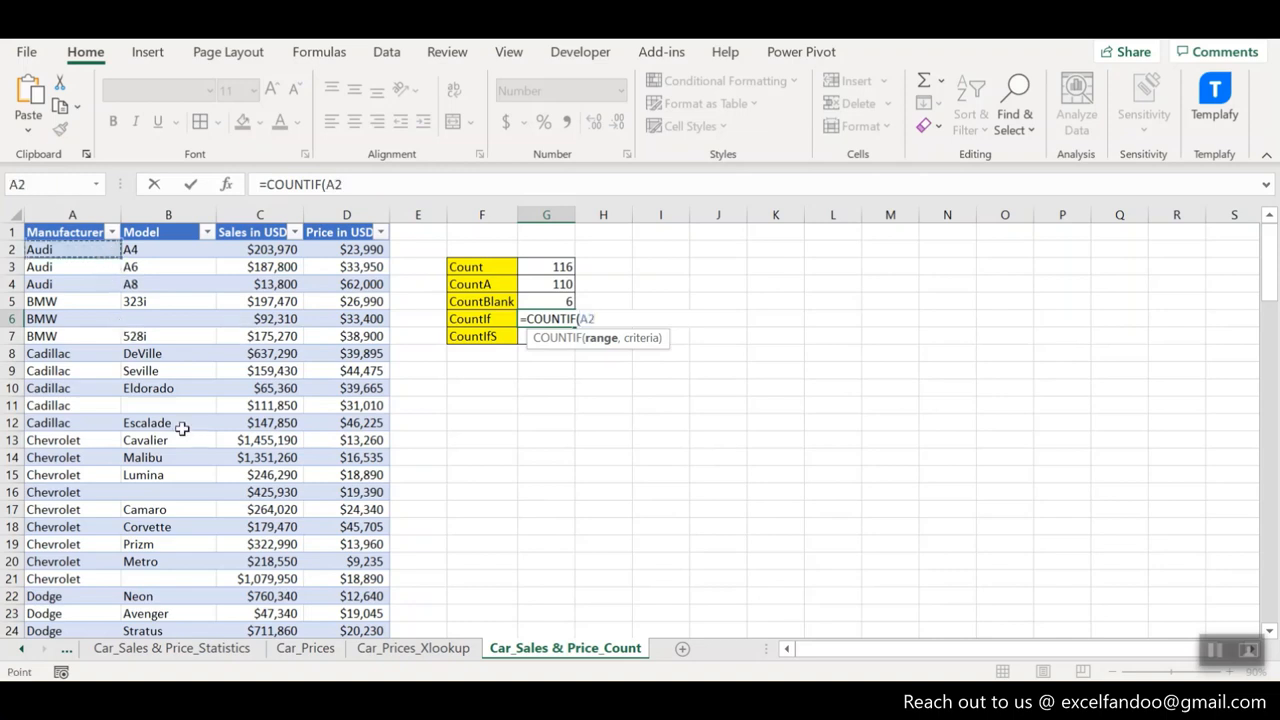
{"action": "key", "text": "ctrl+shift+Down"}
{"action": "type", "text": ","}
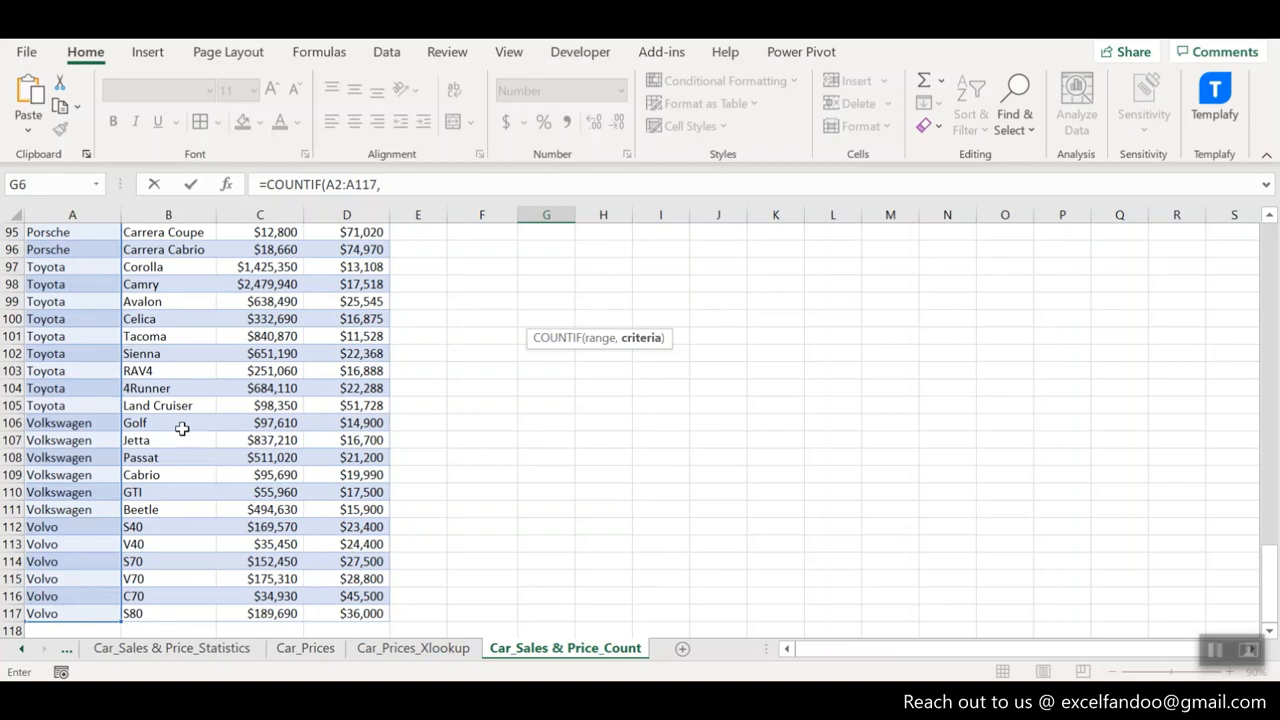
{"action": "type", "text": "\"C*\")"}
{"action": "key", "text": "Return"}
{"action": "scroll", "coordinate": [182, 428], "scroll_direction": "up", "scroll_amount": 1}
{"action": "key", "text": "Down"}
{"action": "key", "text": "Down"}
{"action": "key", "text": "Down"}
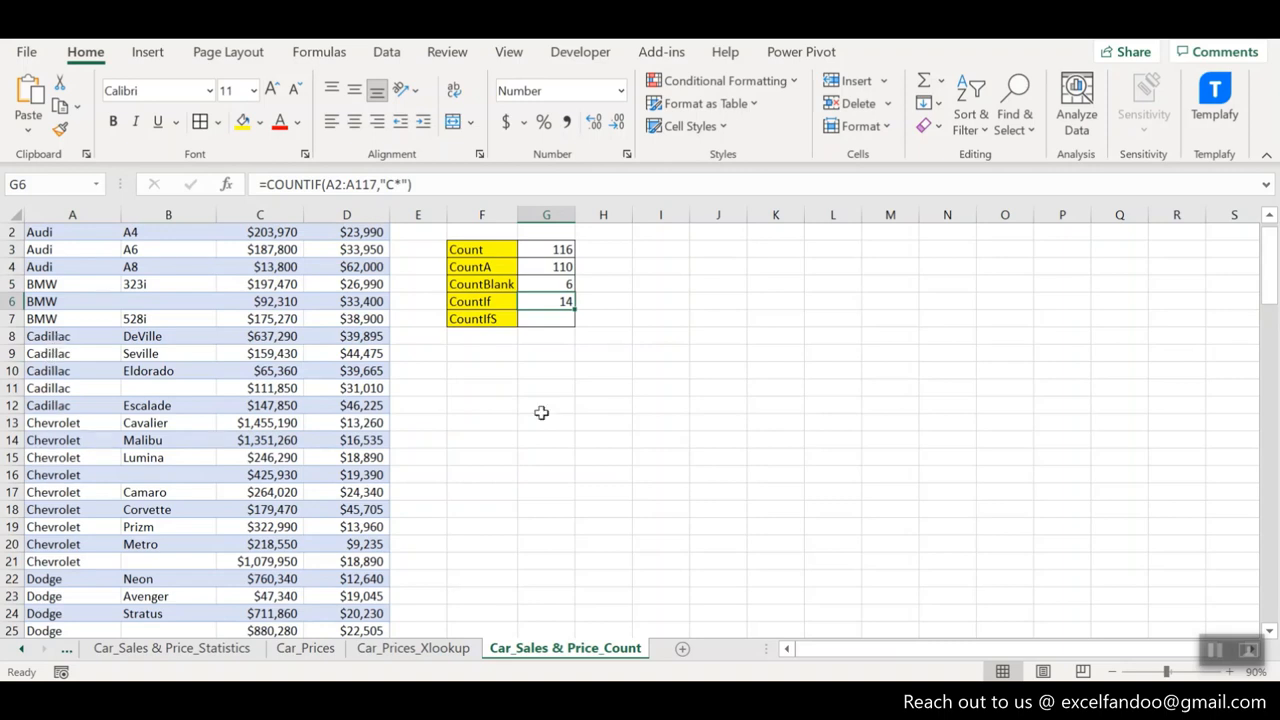
{"action": "key", "text": "Down"}
{"action": "left_click", "coordinate": [542, 302]}
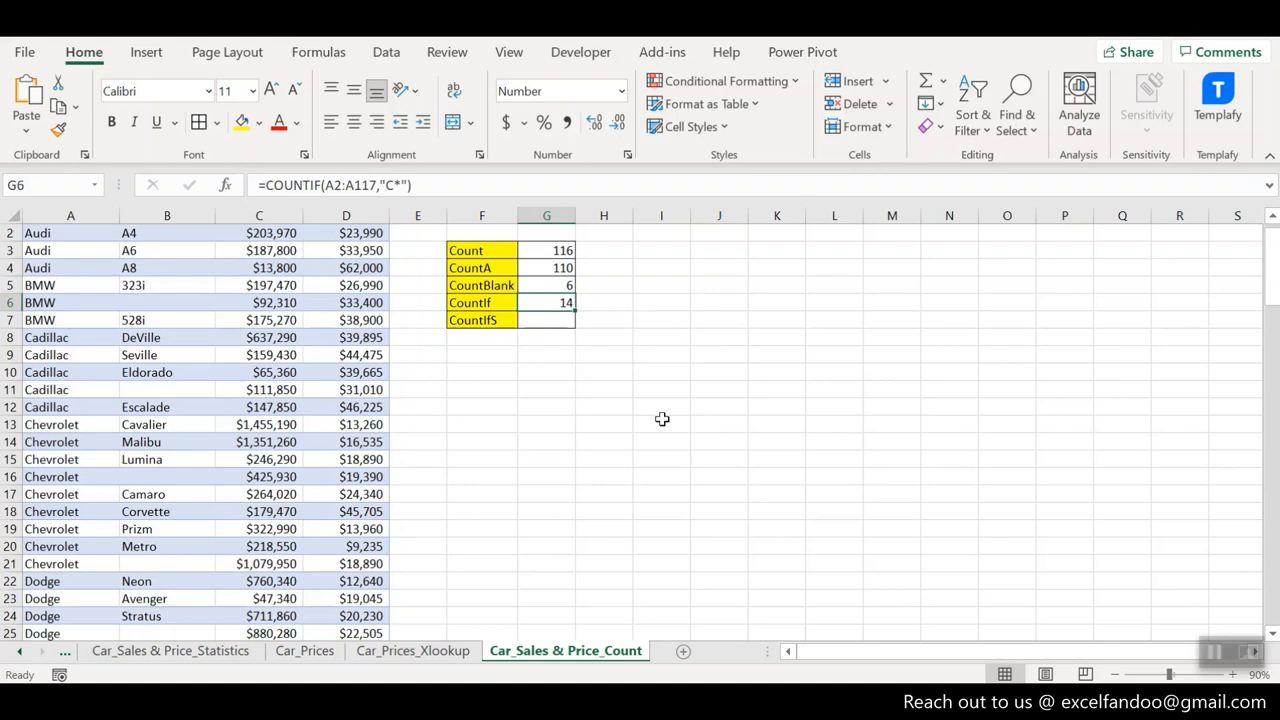
{"action": "key", "text": "Up"}
{"action": "key", "text": "Up"}
{"action": "key", "text": "Up"}
{"action": "key", "text": "Up"}
{"action": "key", "text": "Down"}
{"action": "key", "text": "Down"}
{"action": "key", "text": "Down"}
{"action": "key", "text": "Down"}
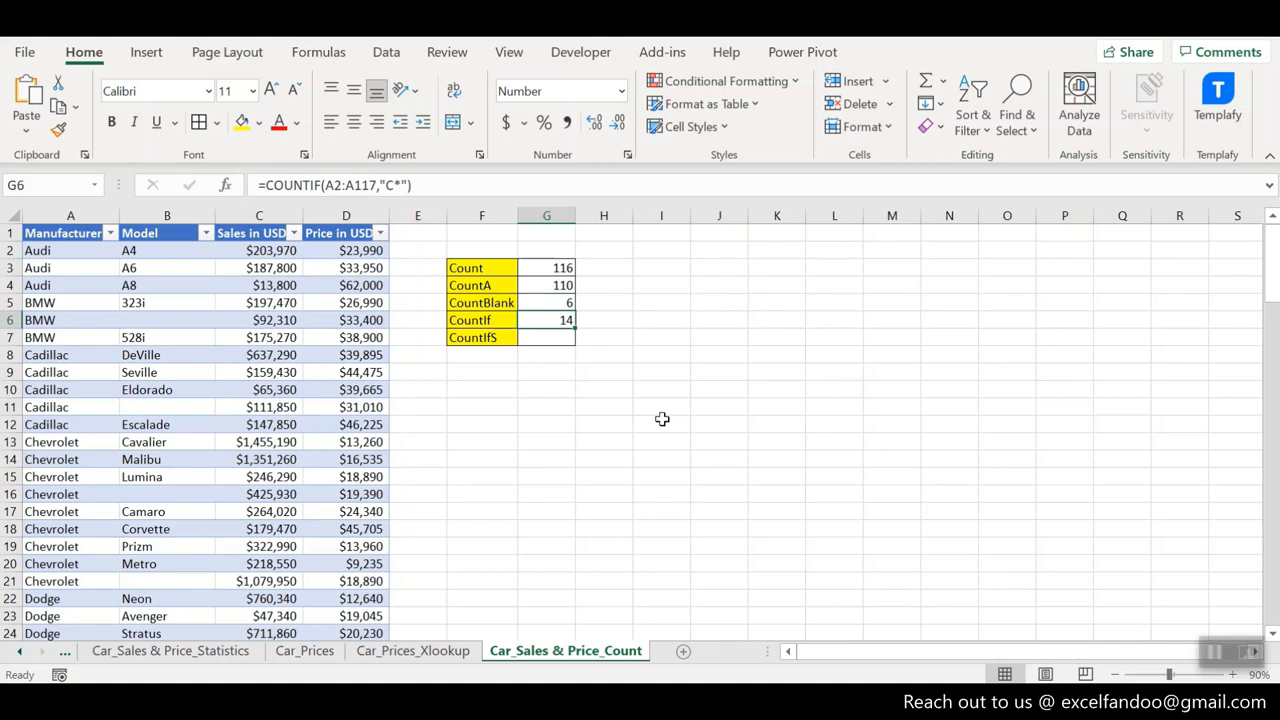
- Enter a COUNTIFS formula over the Manufacturer range A2:A117 with the criterion "Ford" in the CountIfS result cell G7
{"action": "key", "text": "Down"}
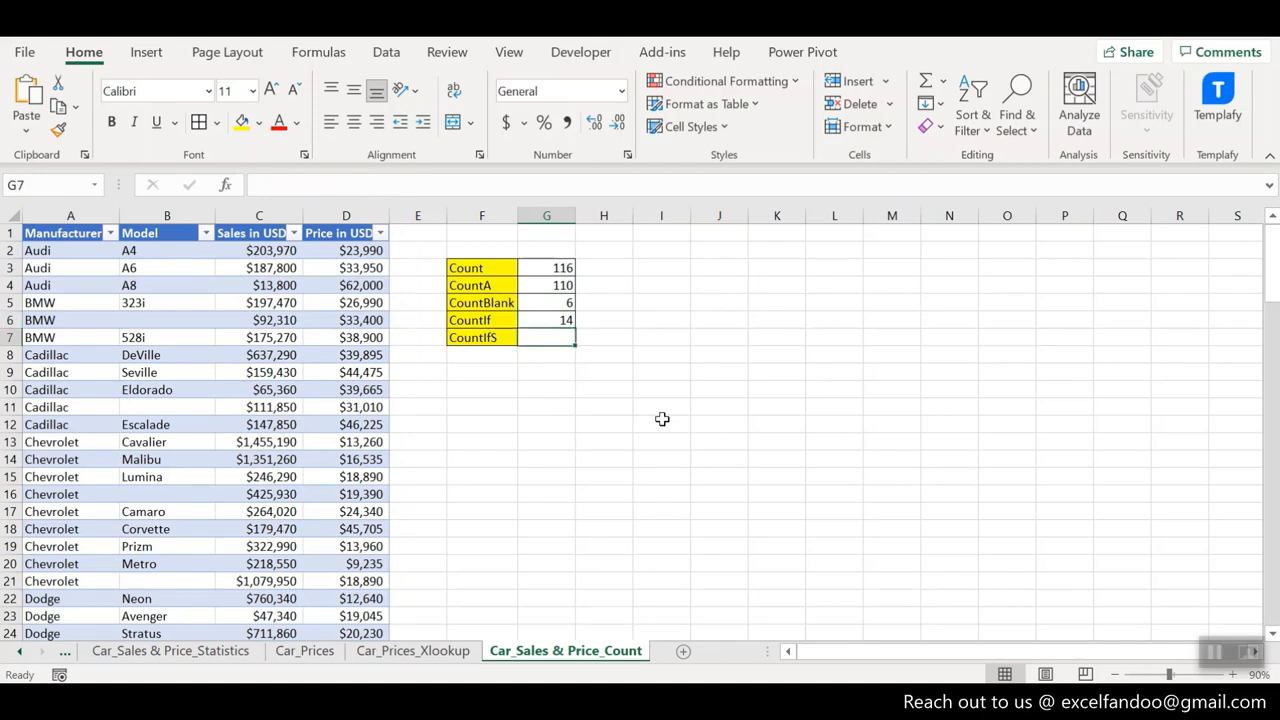
{"action": "type", "text": "="}
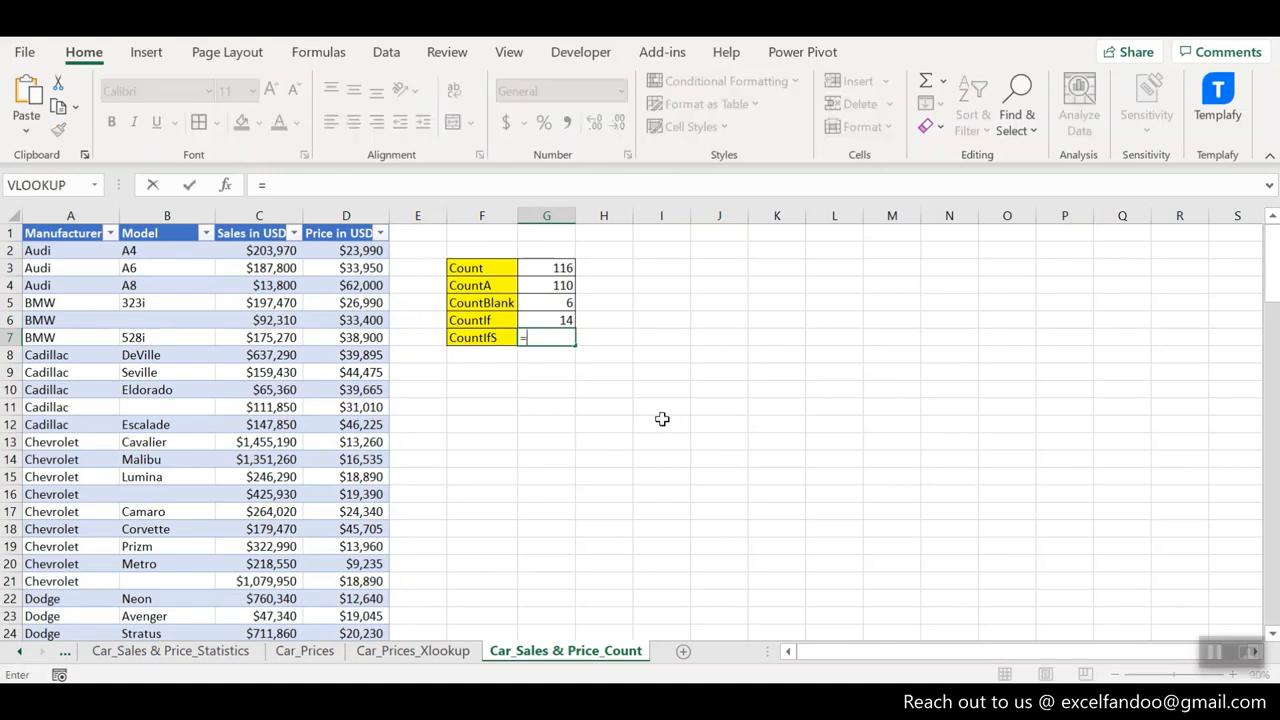
{"action": "type", "text": "counifs"}
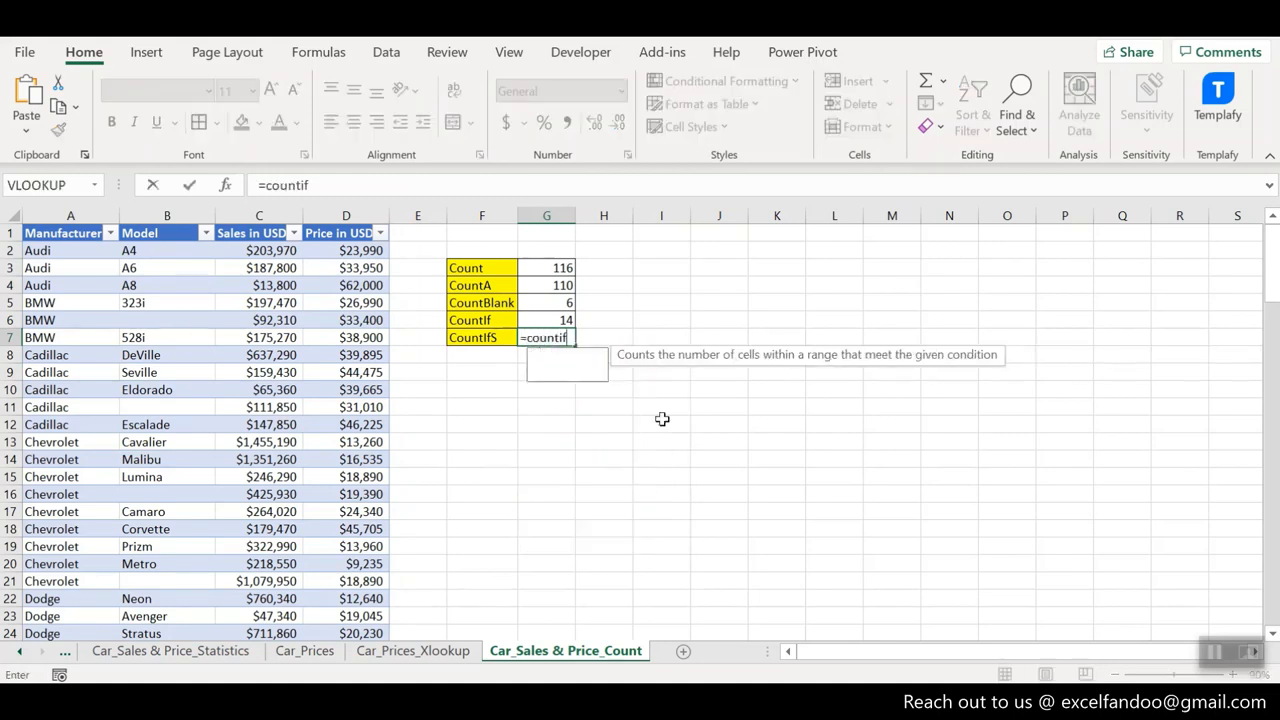
{"action": "key", "text": "Tab"}
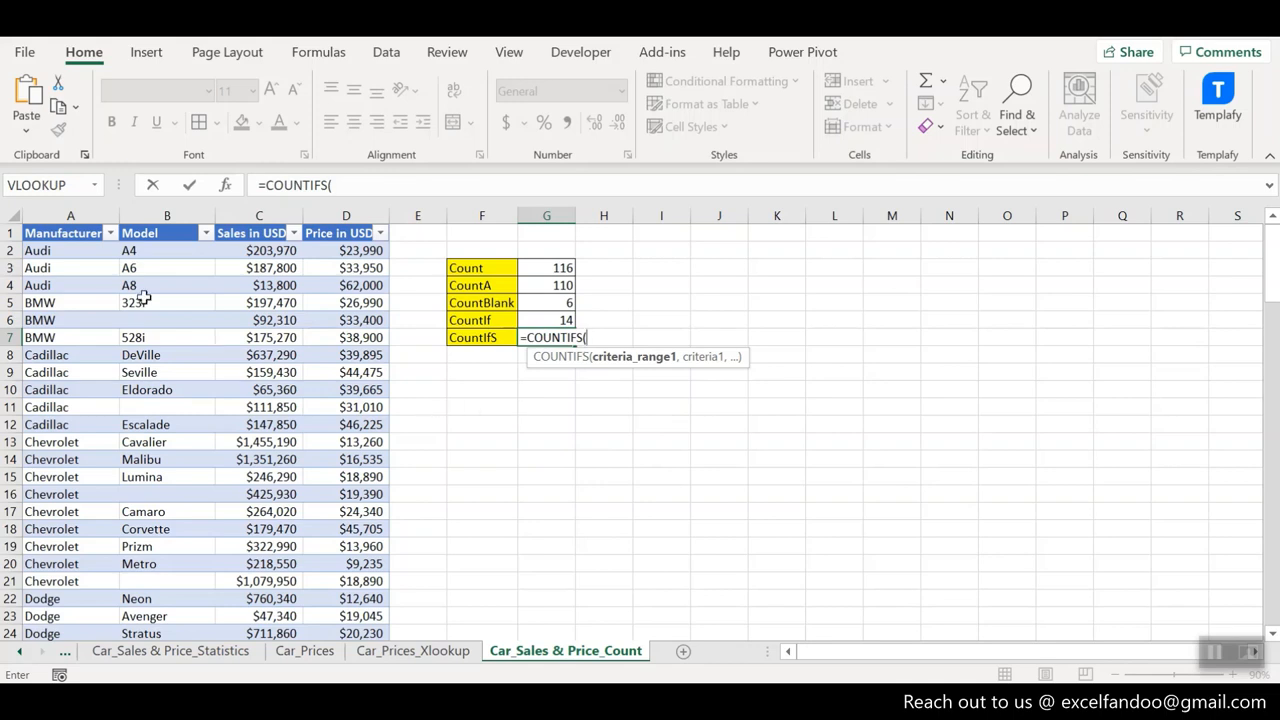
{"action": "left_click", "coordinate": [70, 250]}
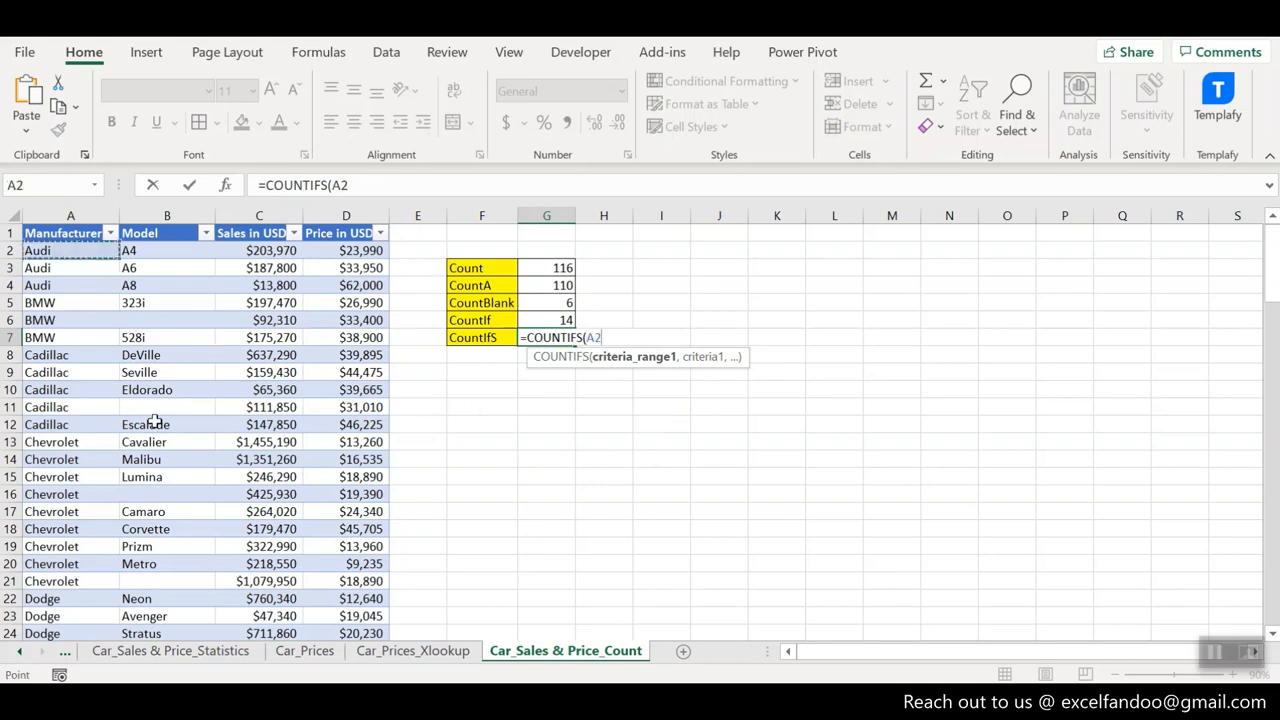
{"action": "key", "text": "ctrl+shift+Down"}
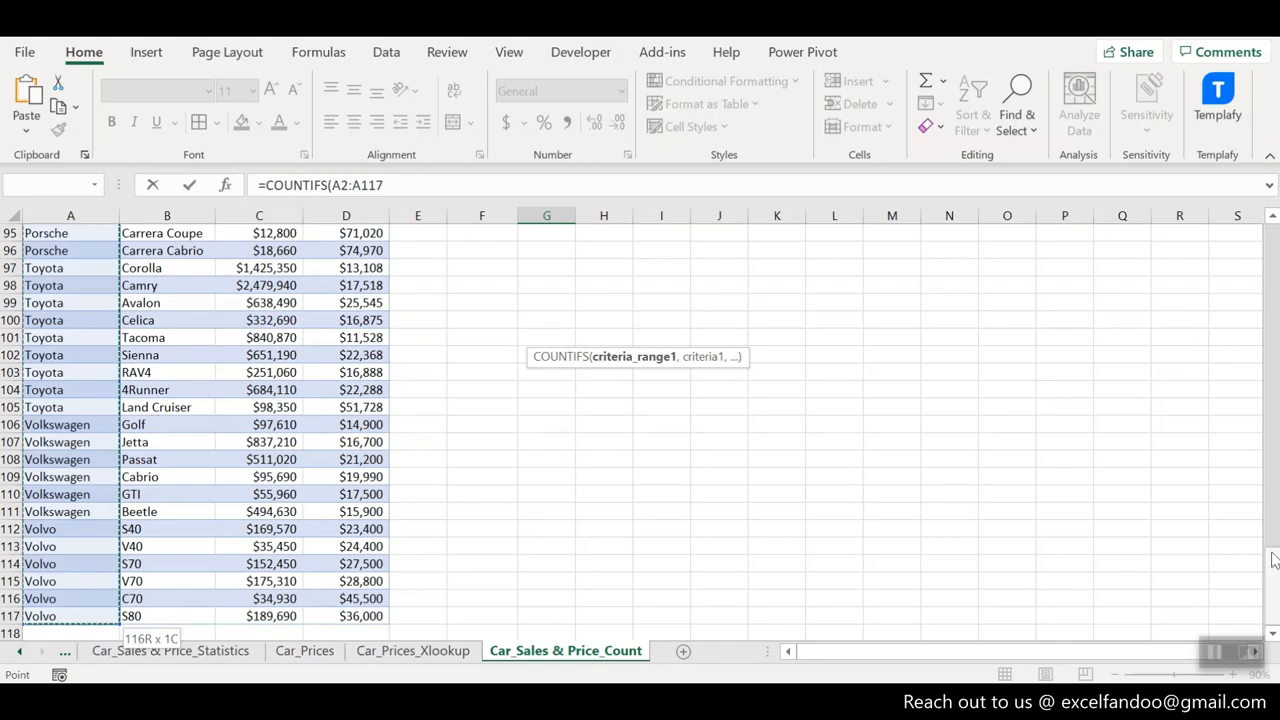
{"action": "scroll", "coordinate": [1274, 560], "scroll_direction": "up", "scroll_amount": 20}
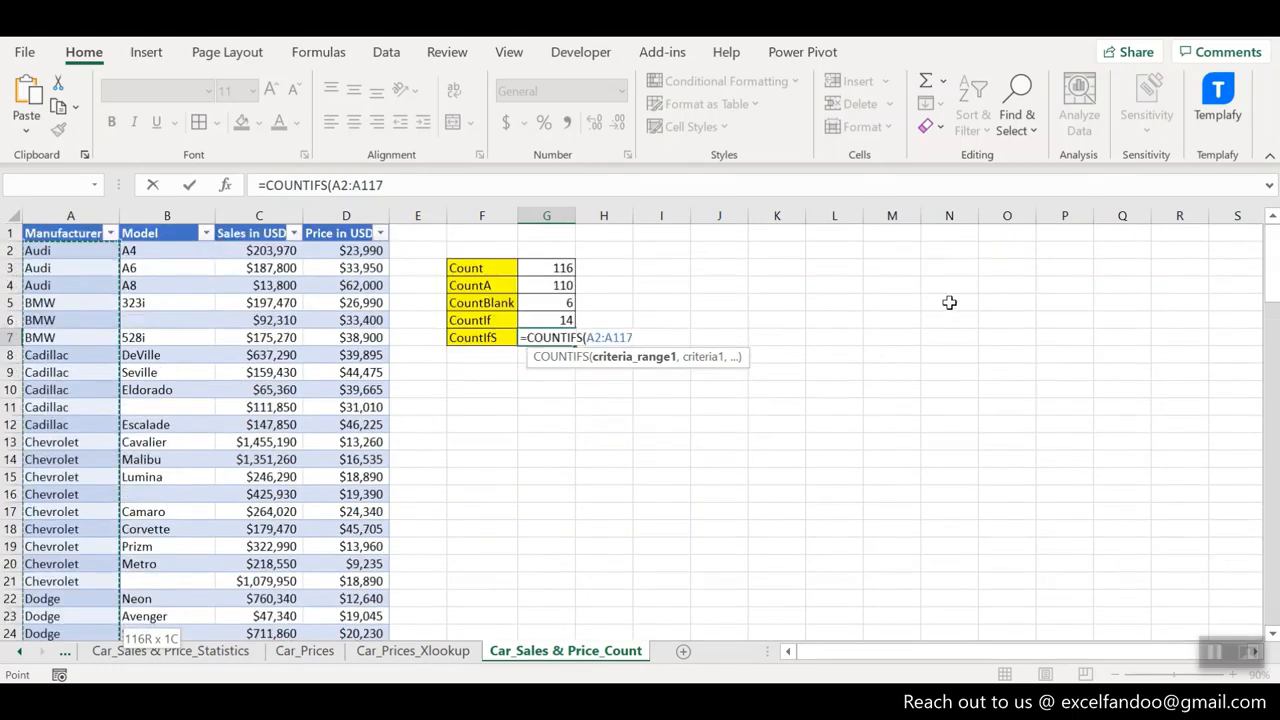
{"action": "type", "text": ","}
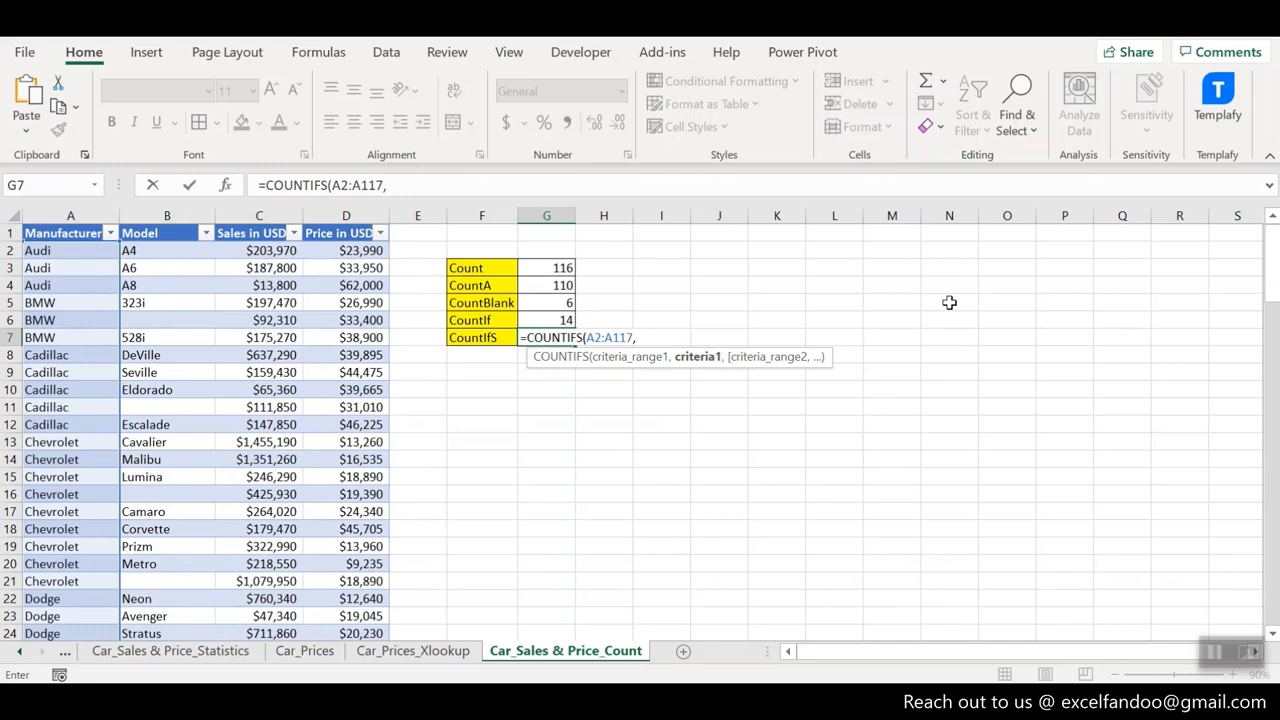
{"action": "type", "text": "\"Ford"}
{"action": "key", "text": "ctrl+Return"}
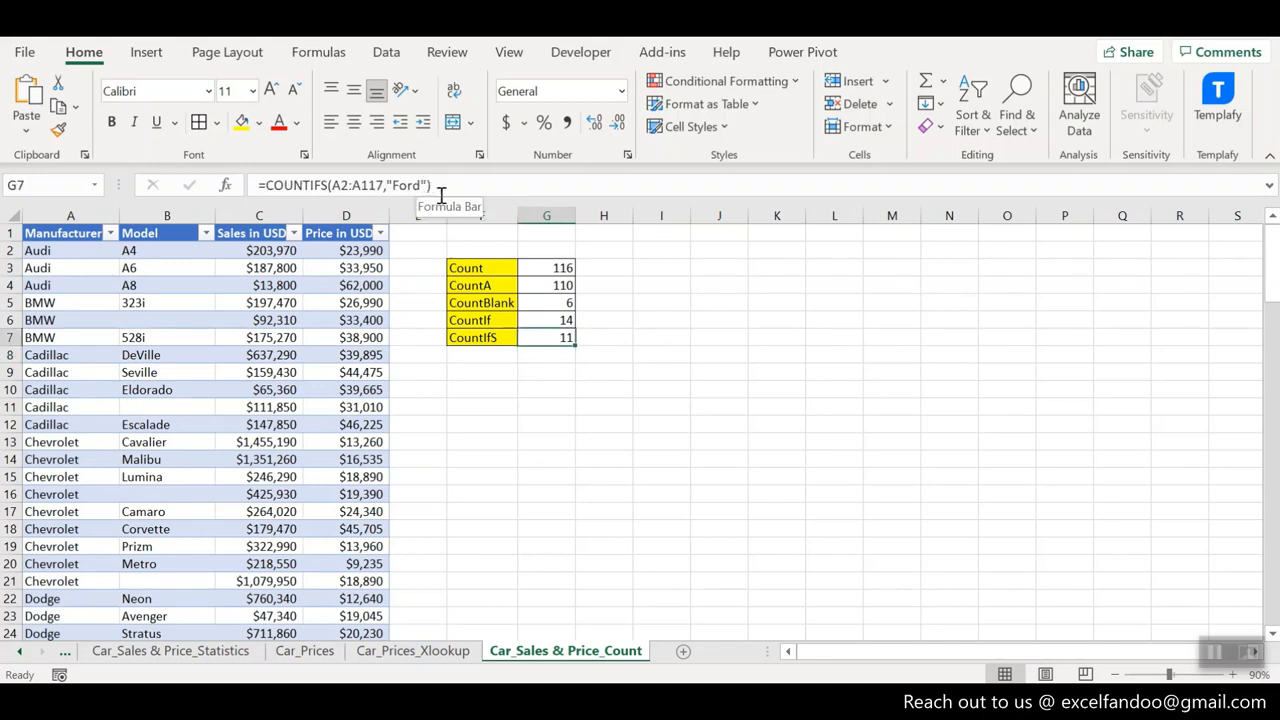
- Look over the Ford rows' prices and add the Price range D2:D117 as the second criteria range of the G7 COUNTIFS formula
{"action": "left_click_drag", "start_coordinate": [1271, 299], "coordinate": [1268, 364]}
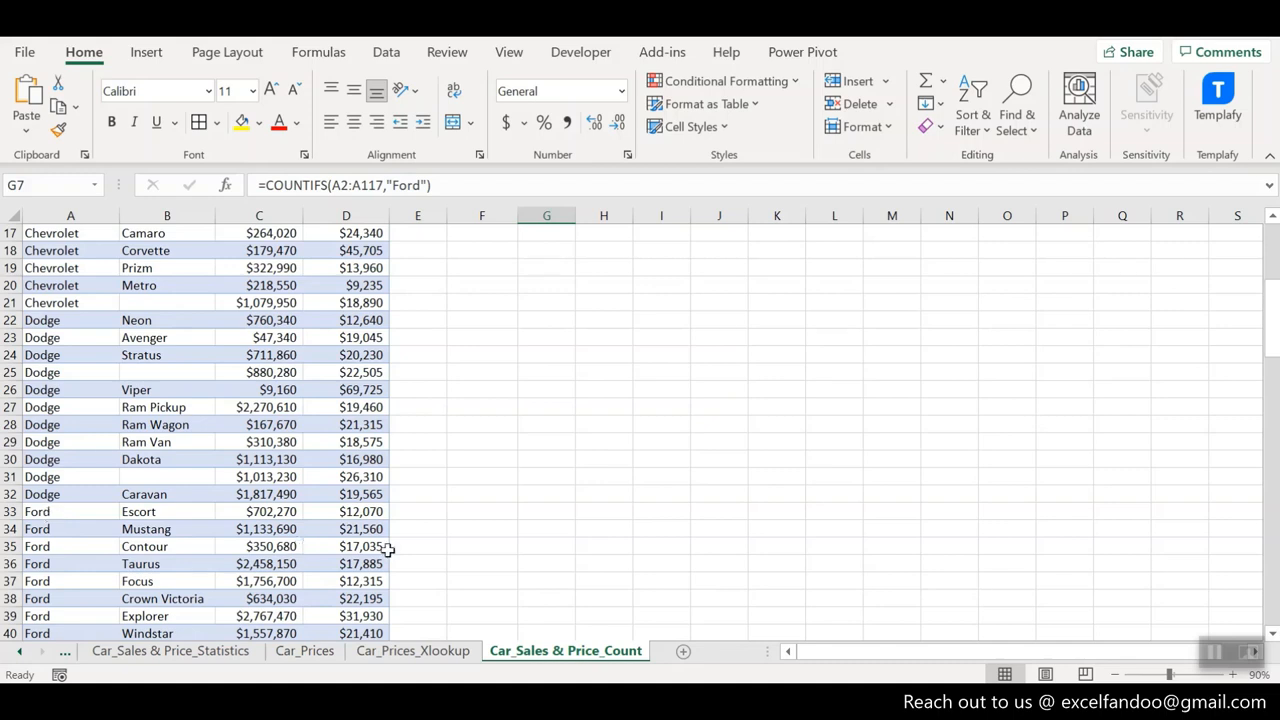
{"action": "left_click_drag", "start_coordinate": [368, 512], "coordinate": [366, 566]}
{"action": "left_click_drag", "start_coordinate": [1272, 340], "coordinate": [1272, 262]}
{"action": "left_click", "coordinate": [552, 337]}
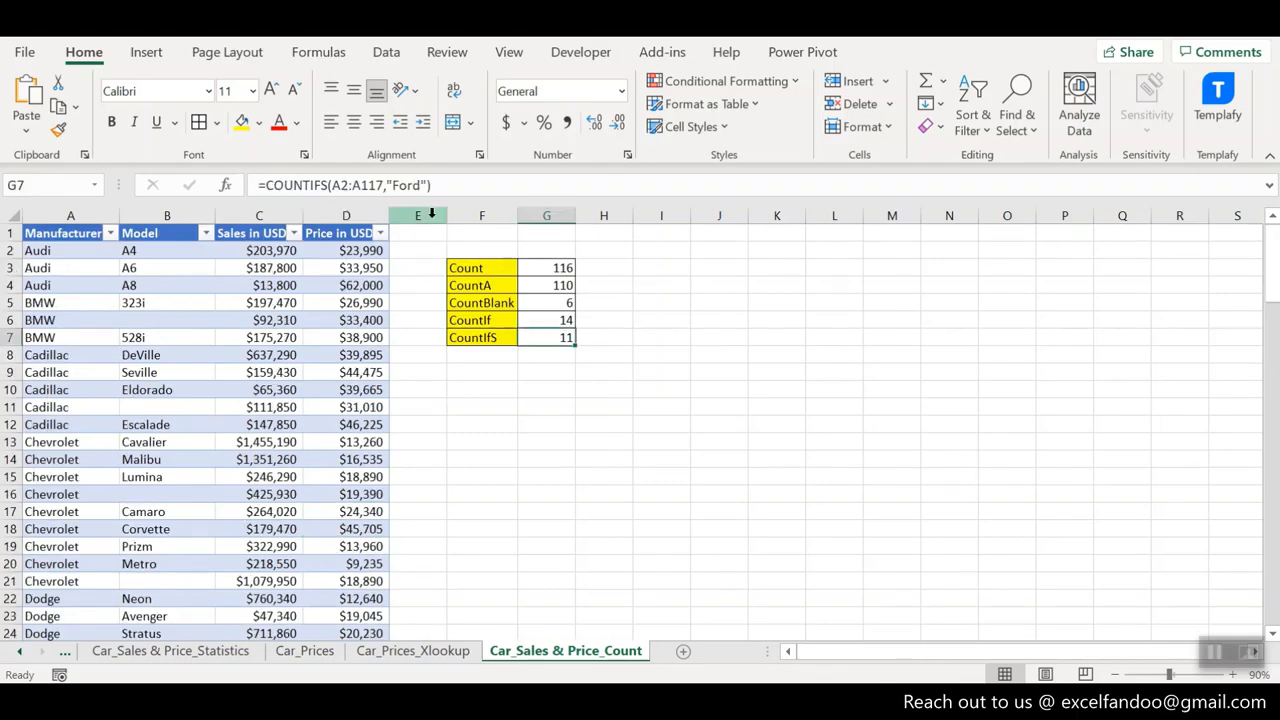
{"action": "left_click", "coordinate": [424, 186]}
{"action": "type", "text": ","}
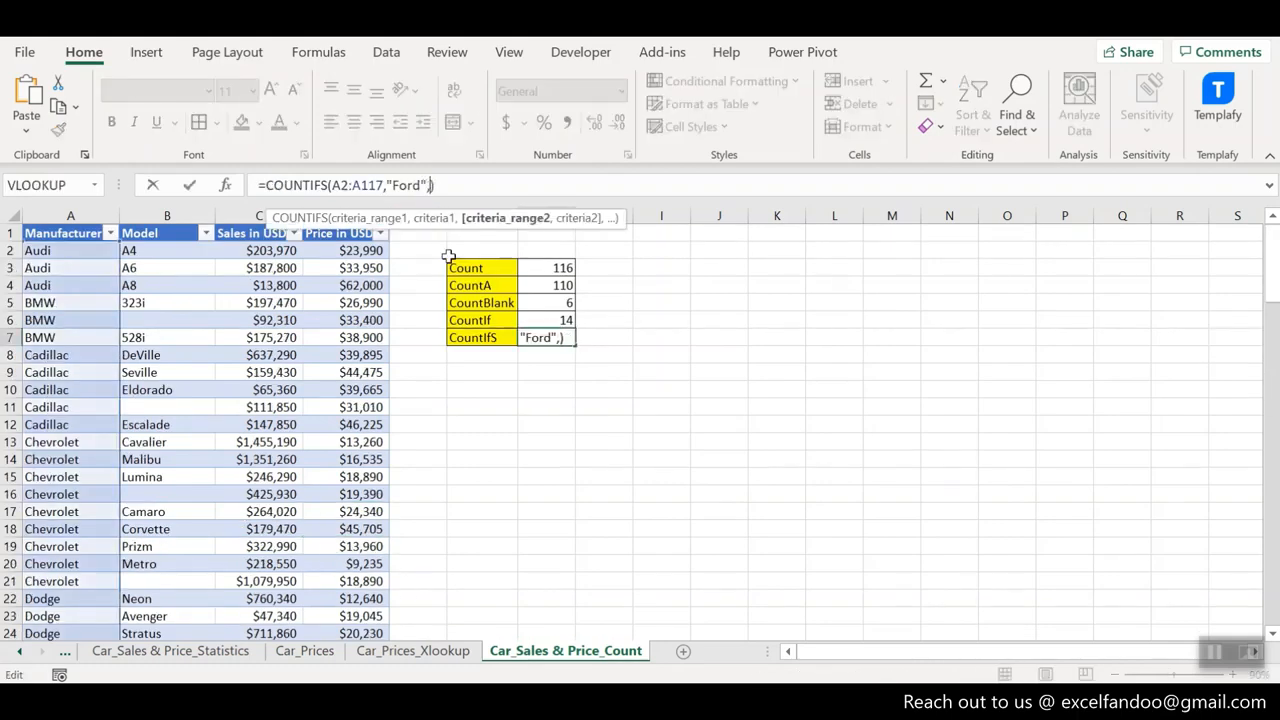
{"action": "left_click", "coordinate": [354, 252]}
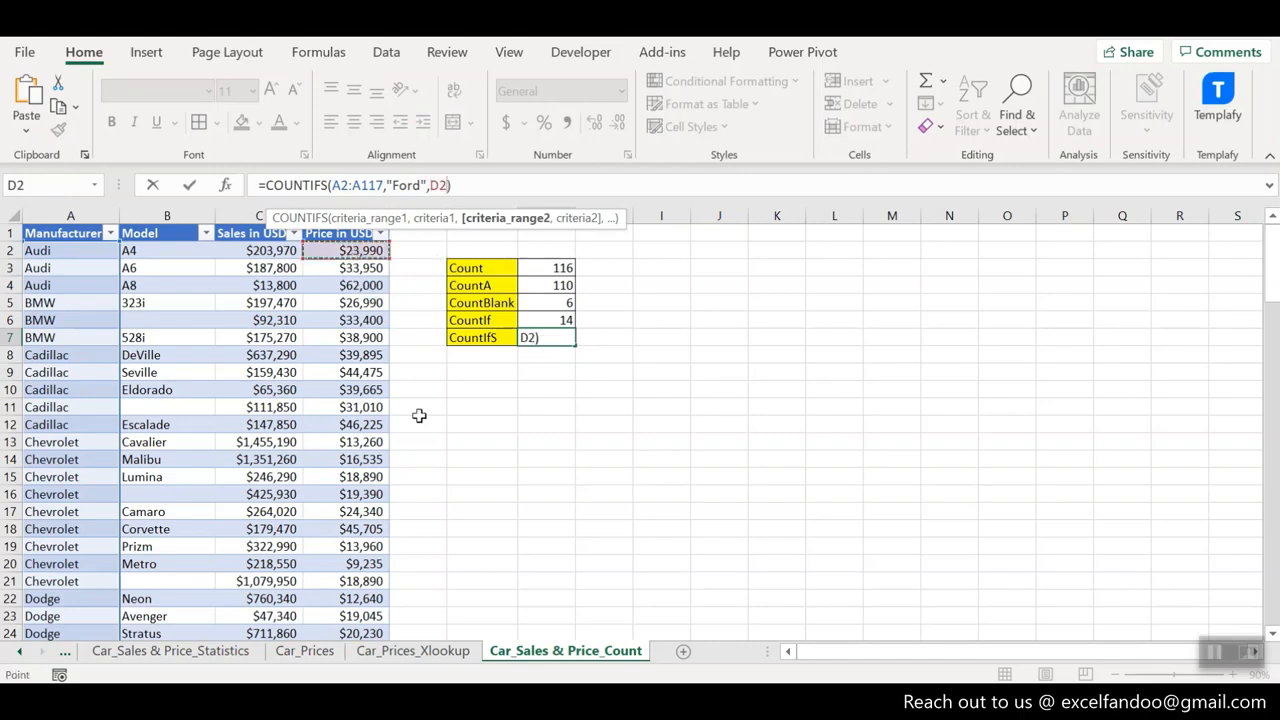
{"action": "key", "text": "ctrl+shift+Down"}
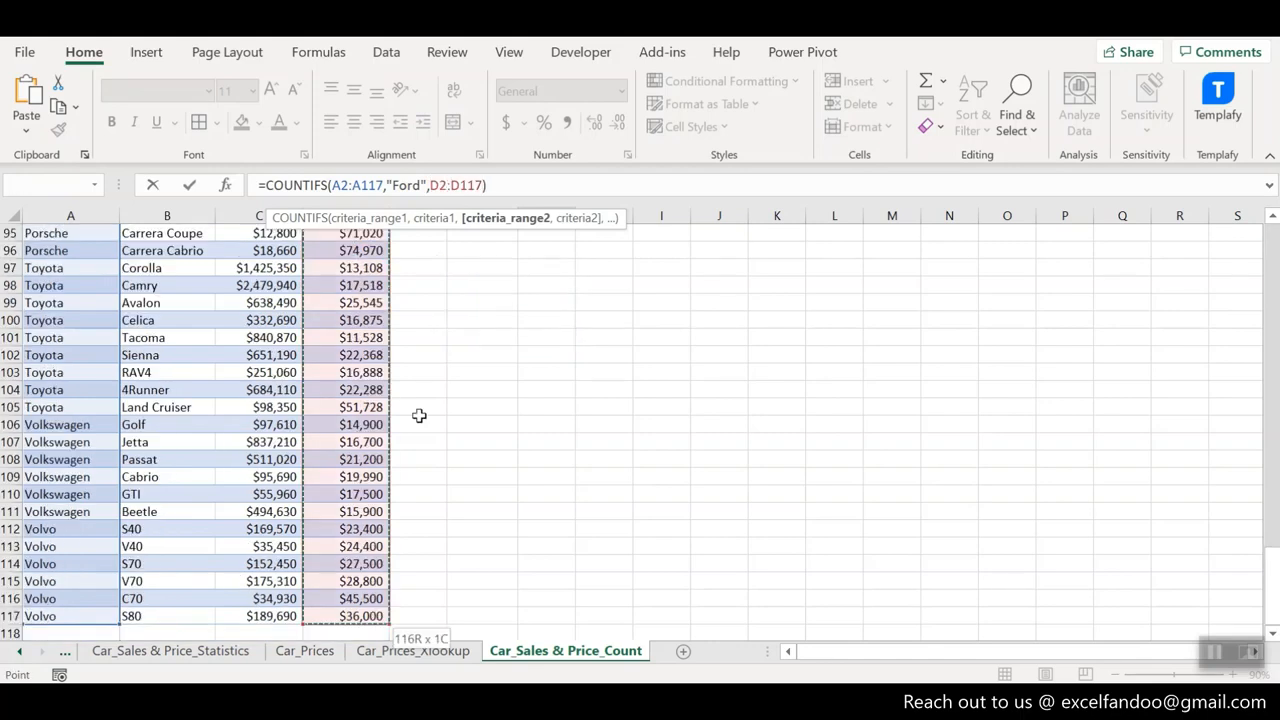
- Complete the G7 COUNTIFS formula with the price criterion ">"&15000 and return to the result cell
{"action": "type", "text": ","}
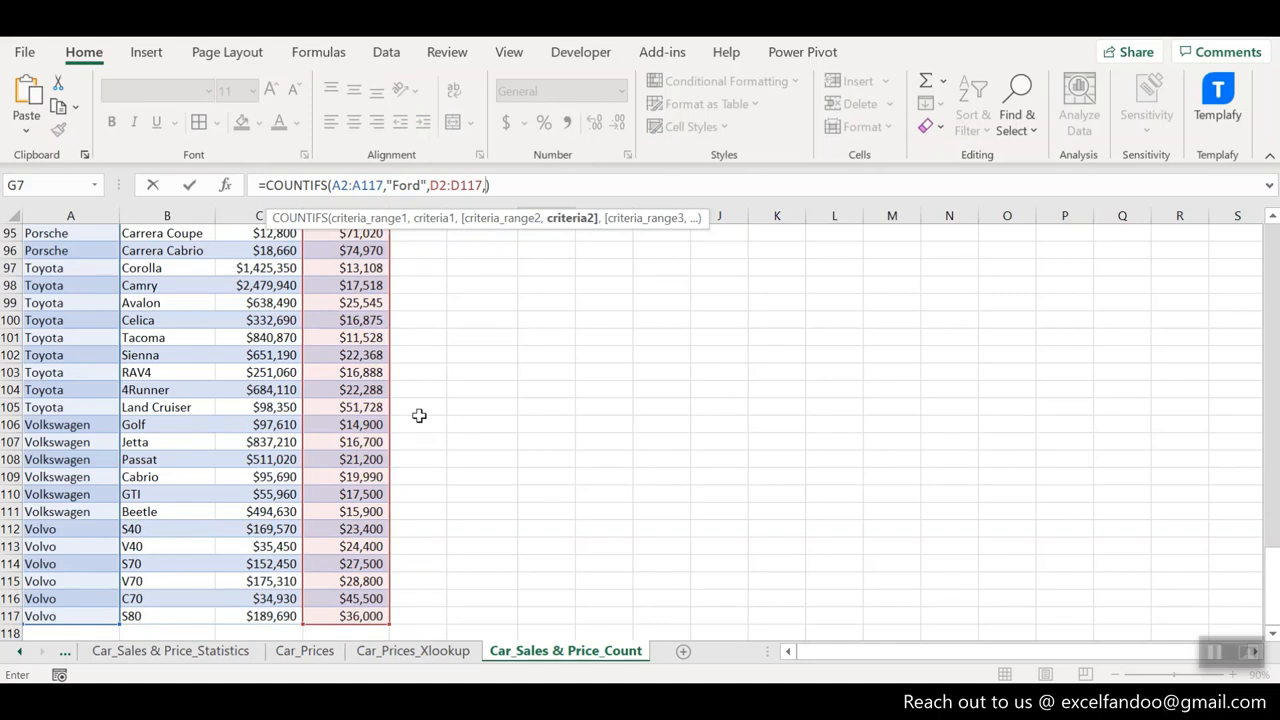
{"action": "type", "text": "\">\"&15000"}
{"action": "key", "text": "Return"}
{"action": "key", "text": "Up"}
{"action": "key", "text": "Up"}
{"action": "key", "text": "Up"}
{"action": "key", "text": "Up"}
{"action": "key", "text": "Up"}
{"action": "key", "text": "Up"}
{"action": "key", "text": "Down"}
{"action": "key", "text": "Down"}
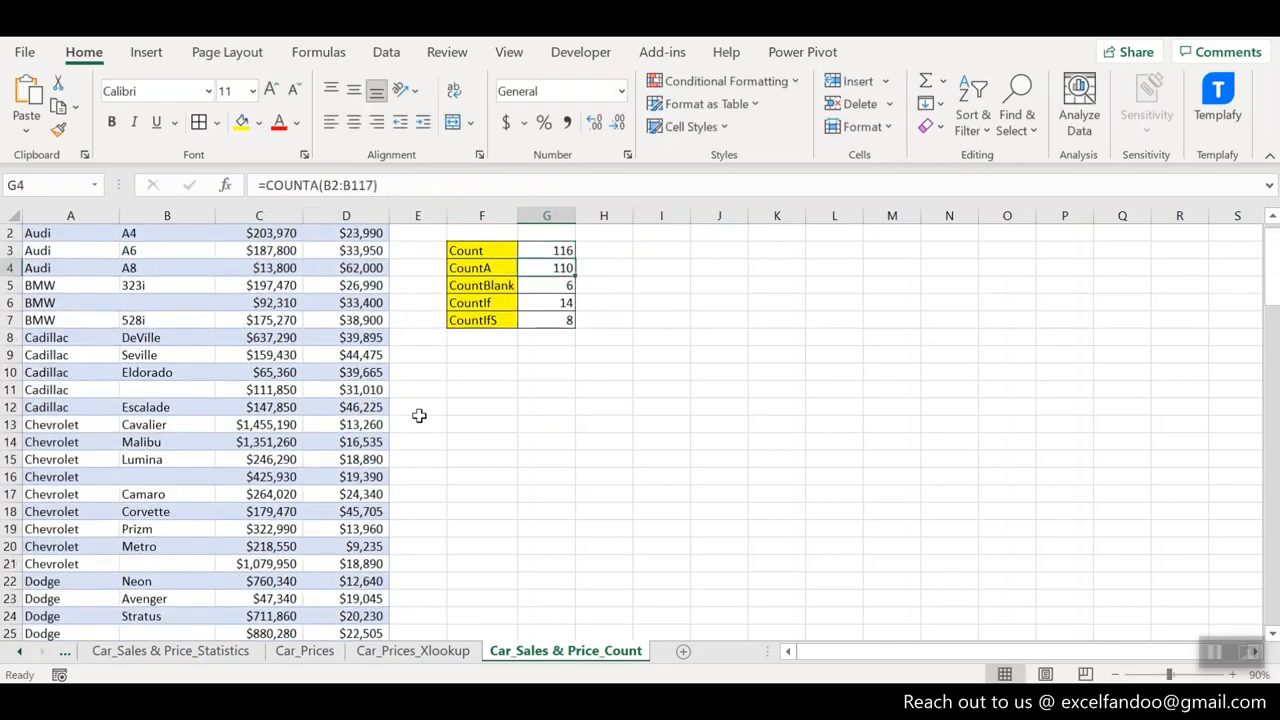
{"action": "key", "text": "Down"}
{"action": "key", "text": "Down"}
{"action": "key", "text": "Down"}
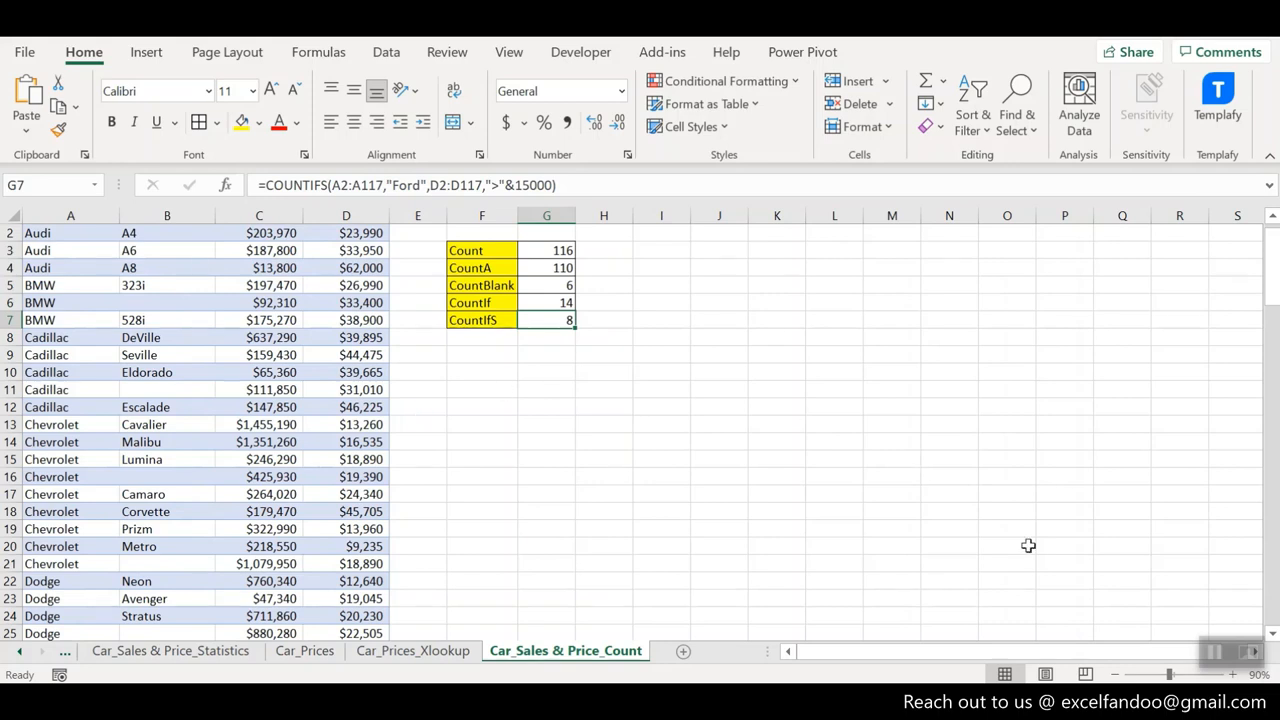
- Extend the COUNTIFS formula in G7 with the Sales range C2:C117 as its third criteria range
{"action": "scroll", "coordinate": [721, 633], "scroll_direction": "up", "scroll_amount": 1}
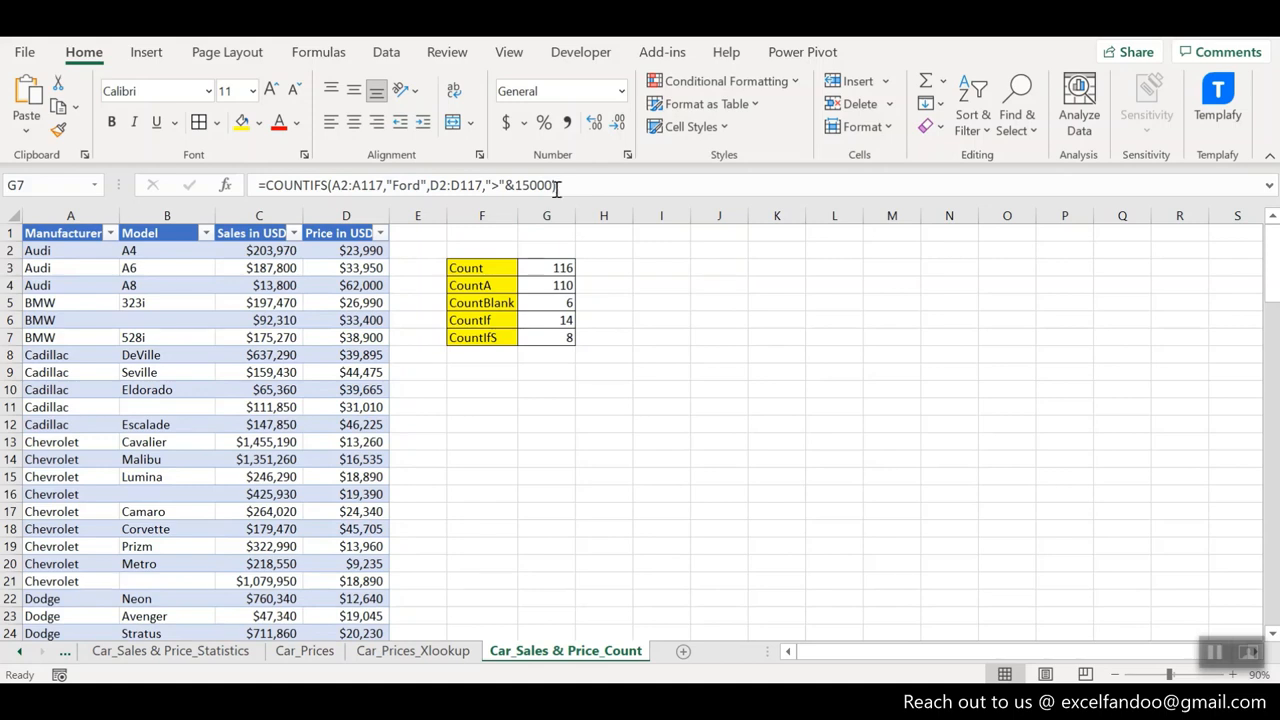
{"action": "left_click", "coordinate": [558, 338]}
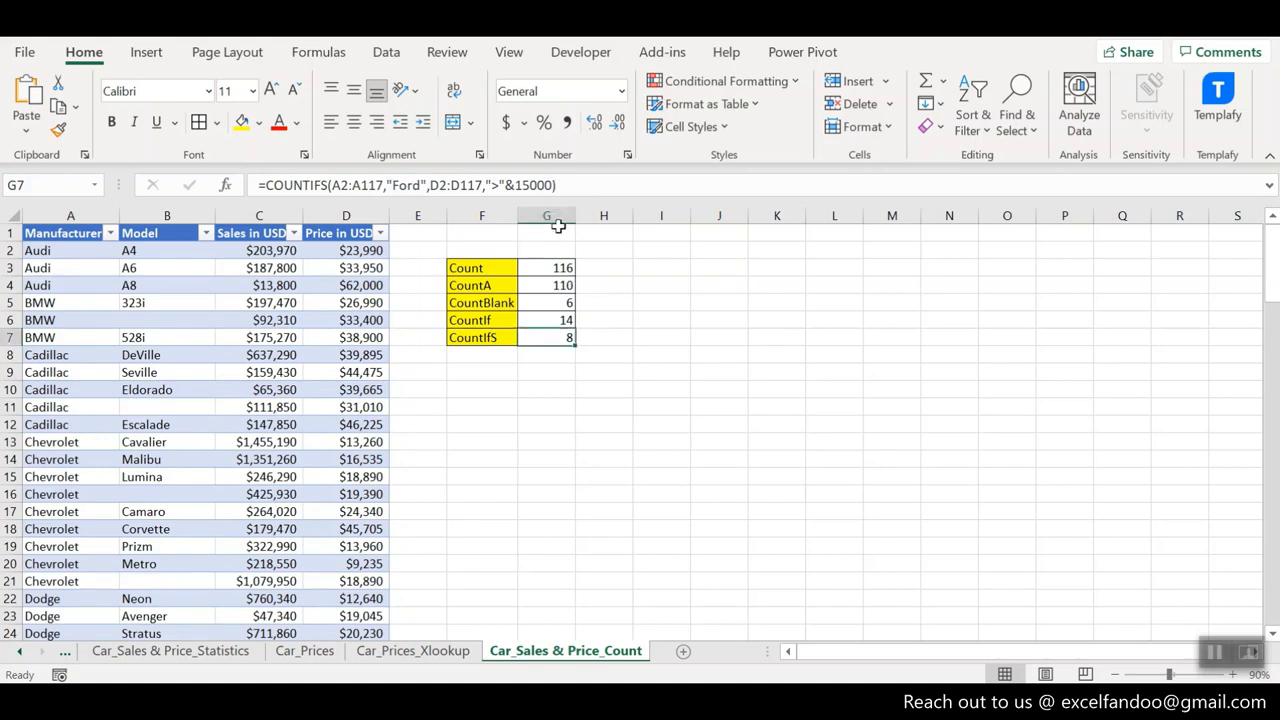
{"action": "left_click", "coordinate": [553, 185]}
{"action": "type", "text": ","}
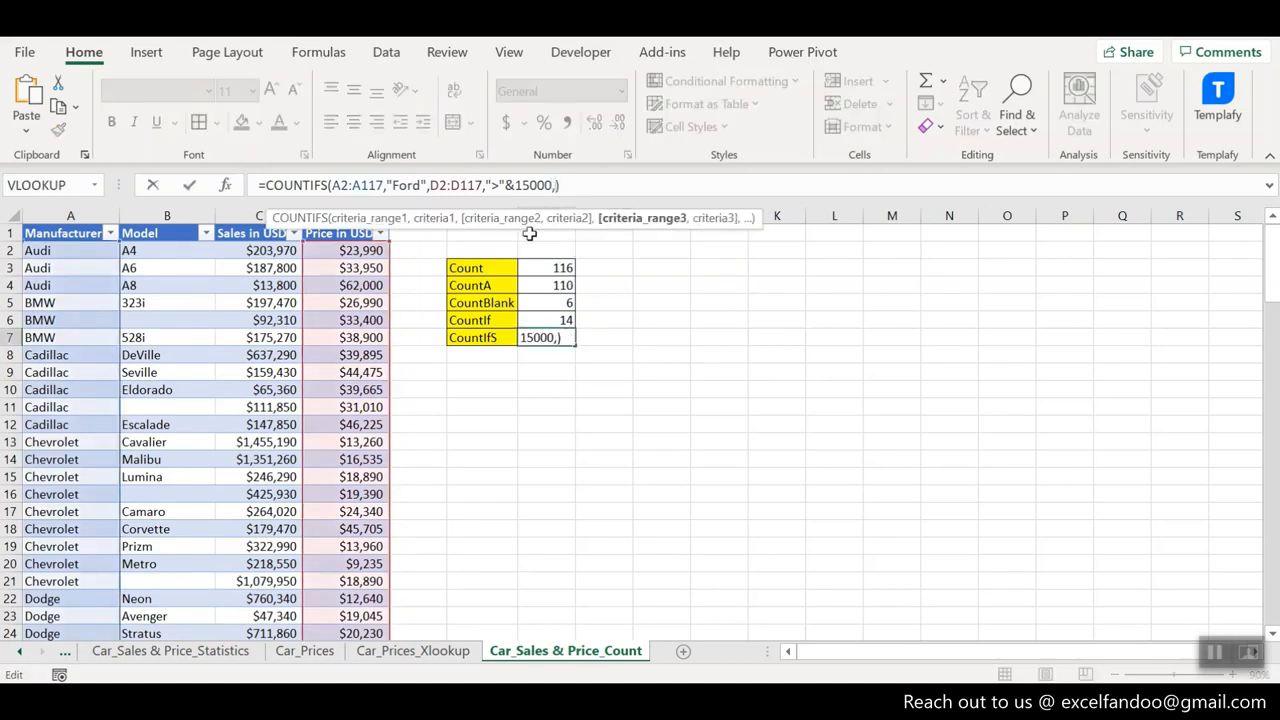
{"action": "left_click", "coordinate": [262, 251]}
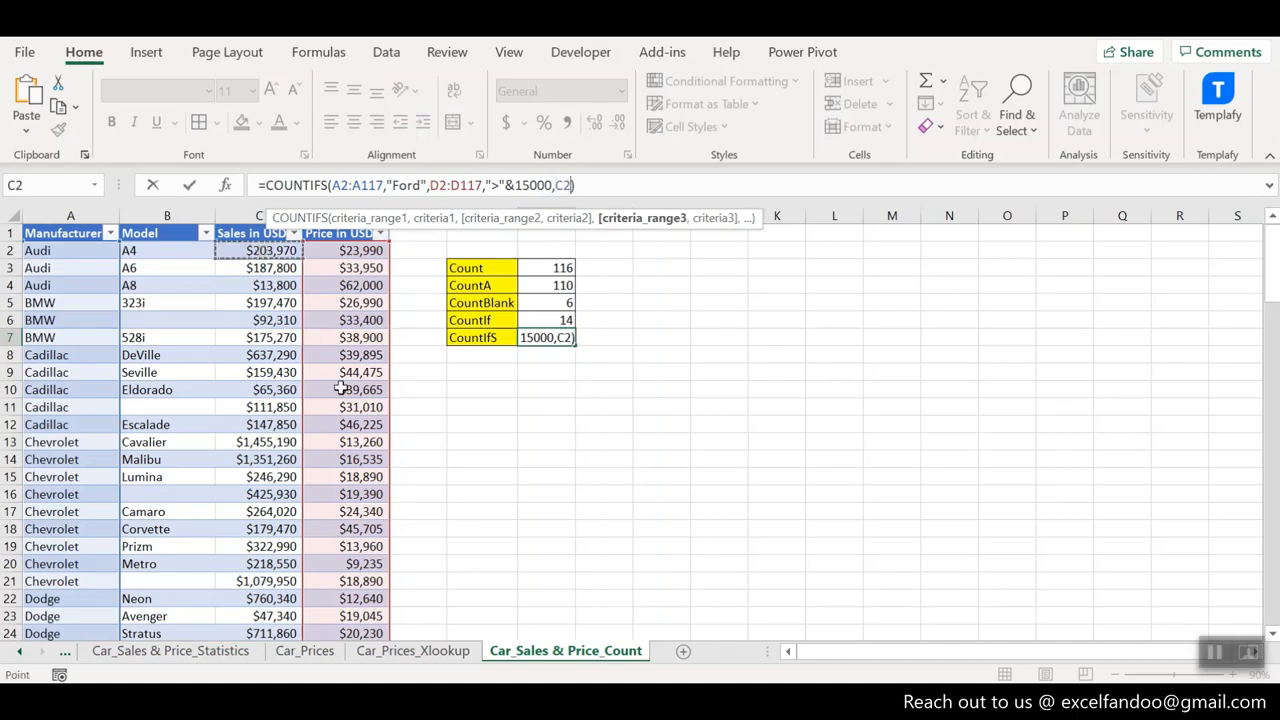
{"action": "key", "text": "ctrl+shift+Down"}
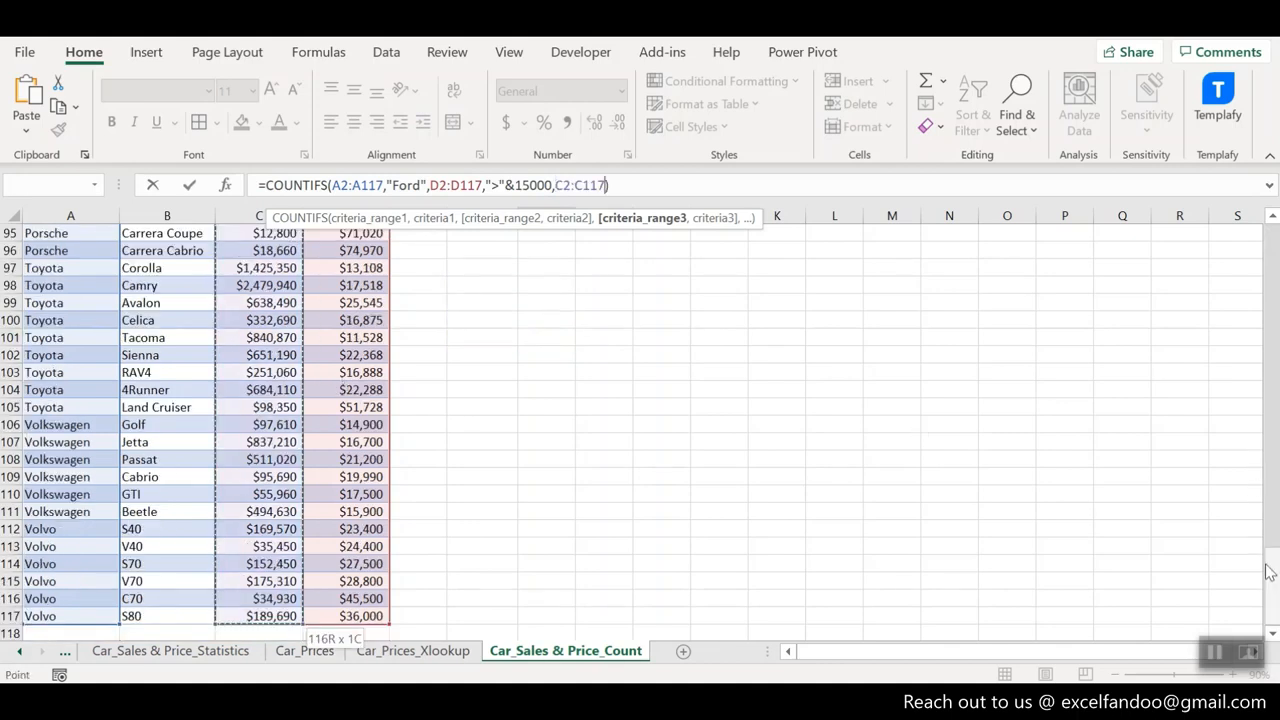
- Give the third COUNTIFS range the sales criterion "<"&100000, commit the formula and go back to the result table
{"action": "type", "text": ","}
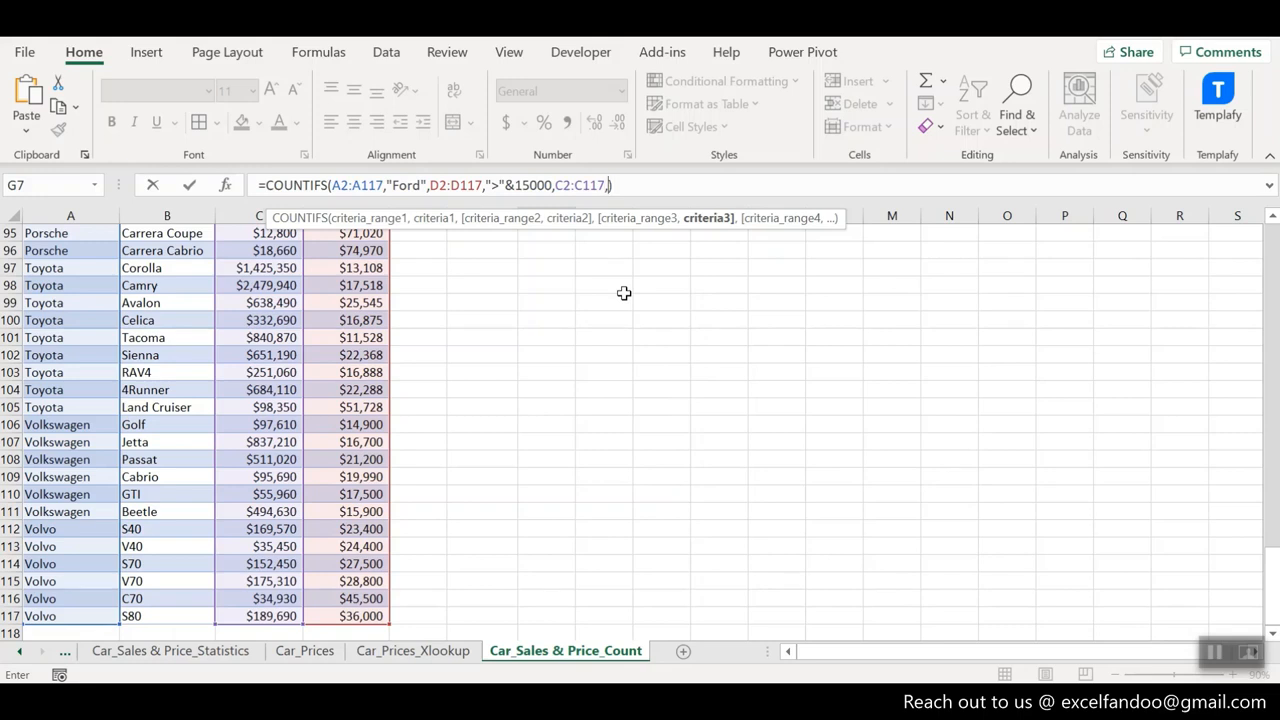
{"action": "type", "text": "\"<\"&100000"}
{"action": "key", "text": "Return"}
{"action": "key", "text": "Up"}
{"action": "key", "text": "Up"}
{"action": "key", "text": "Up"}
{"action": "key", "text": "Down"}
{"action": "key", "text": "Down"}
{"action": "key", "text": "Down"}
{"action": "key", "text": "Down"}
{"action": "key", "text": "Down"}
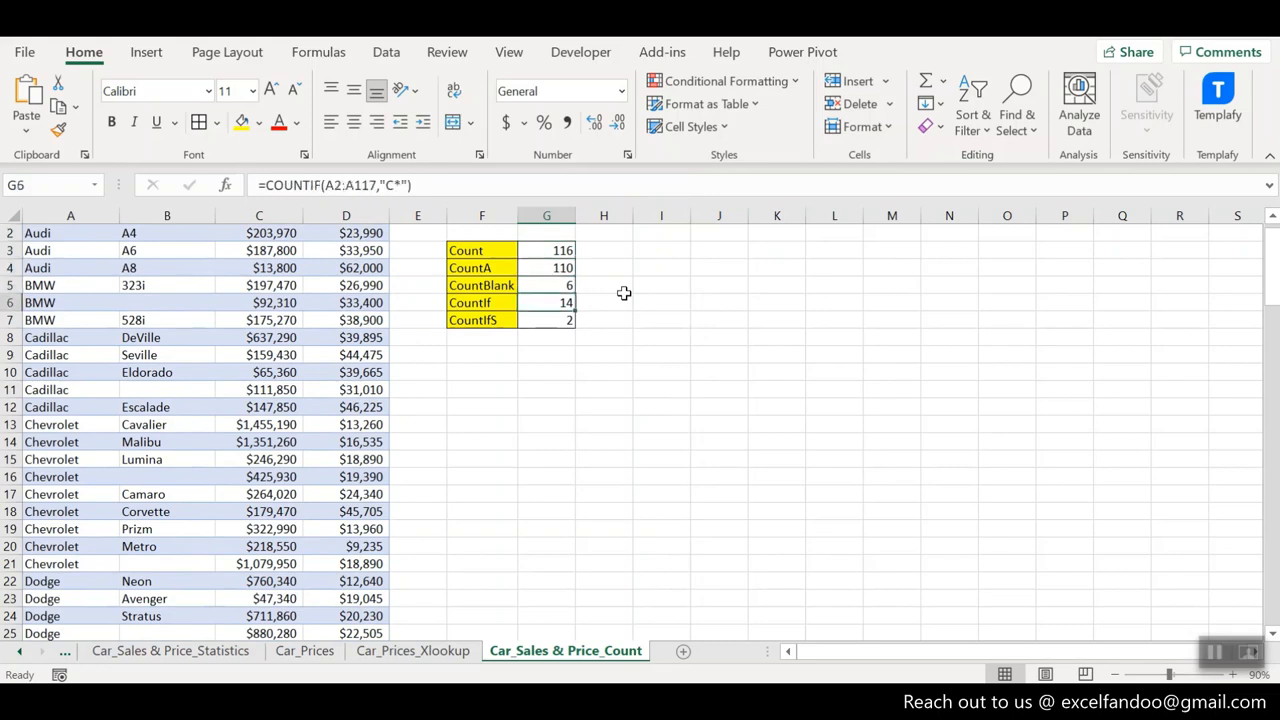